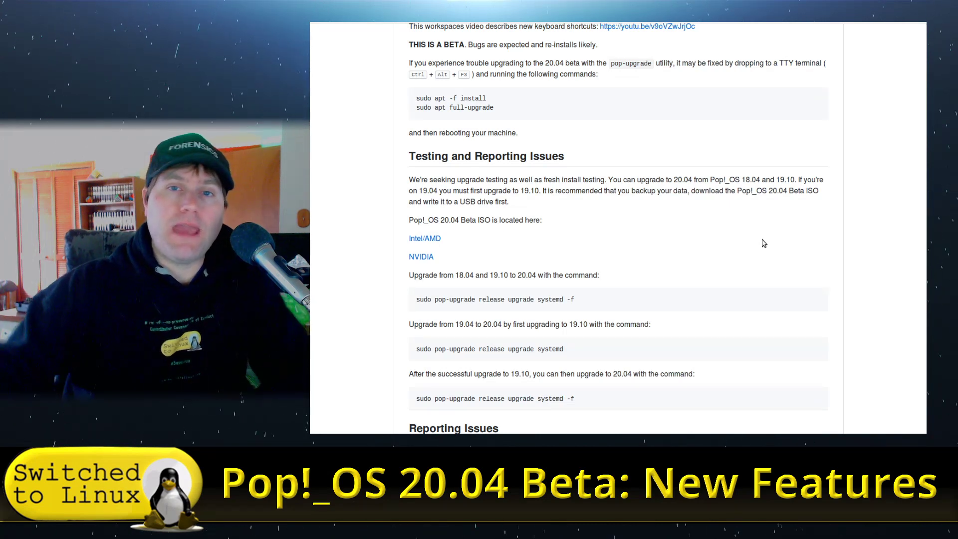
Scroll the release notes down to New Features and highlight the Flathub recommendation sentence.
scroll(817, 198, down, 4)
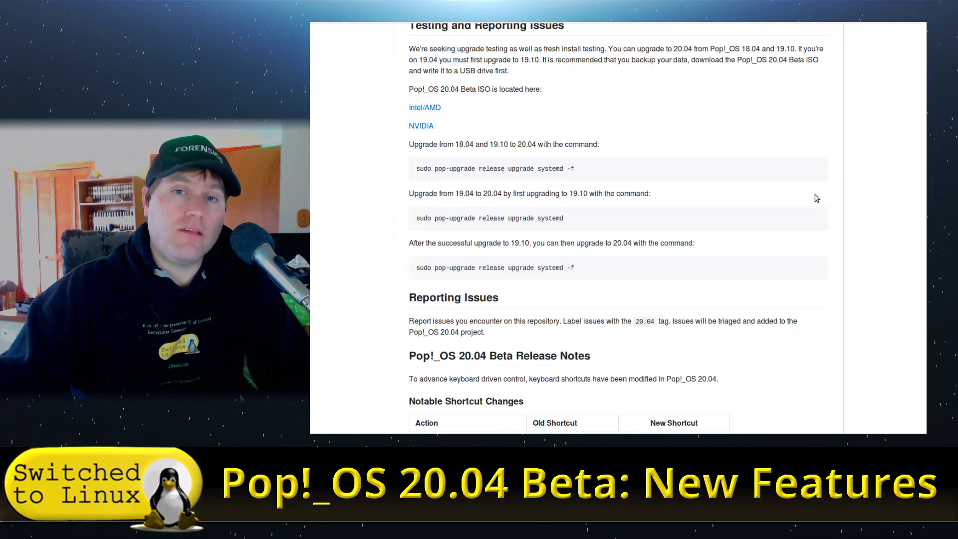
scroll(816, 198, down, 12)
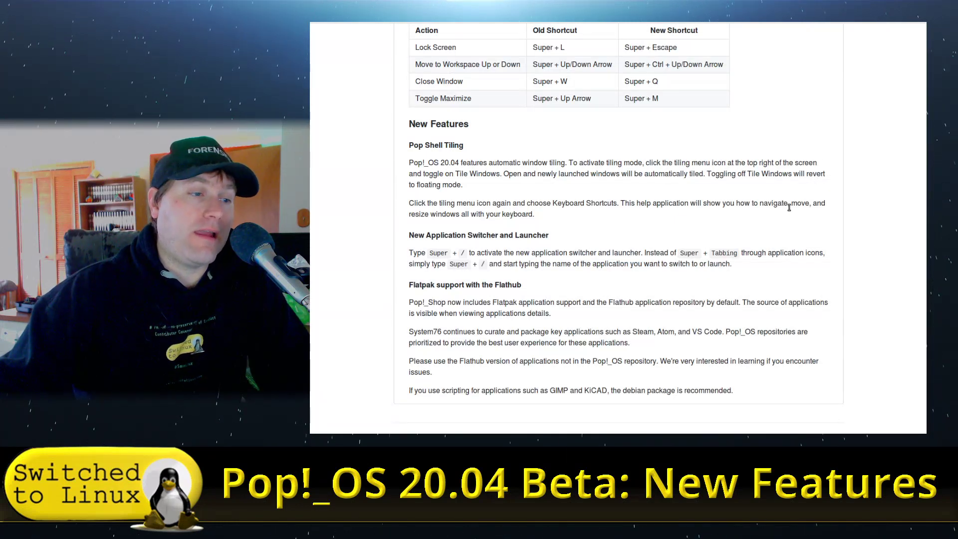
scroll(813, 227, down, 2)
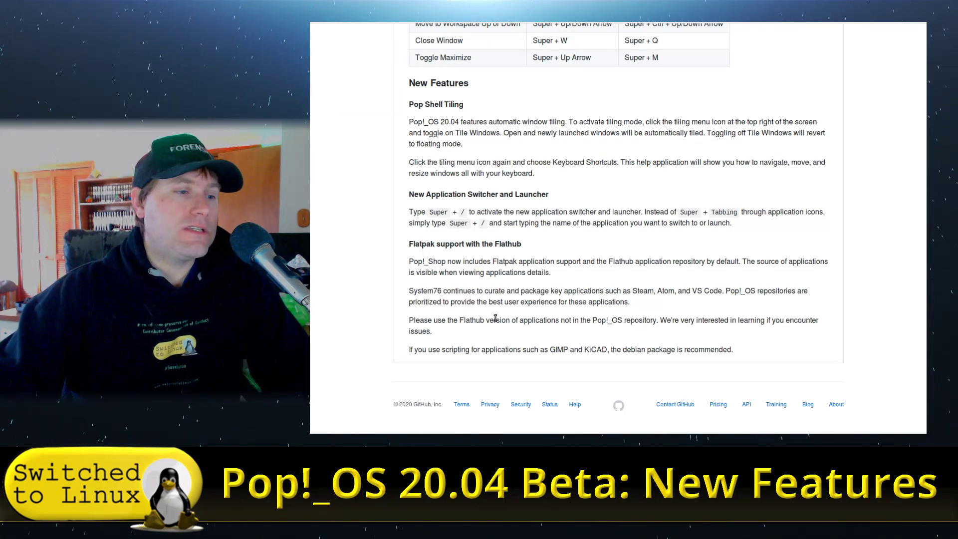
drag(424, 321, 679, 338)
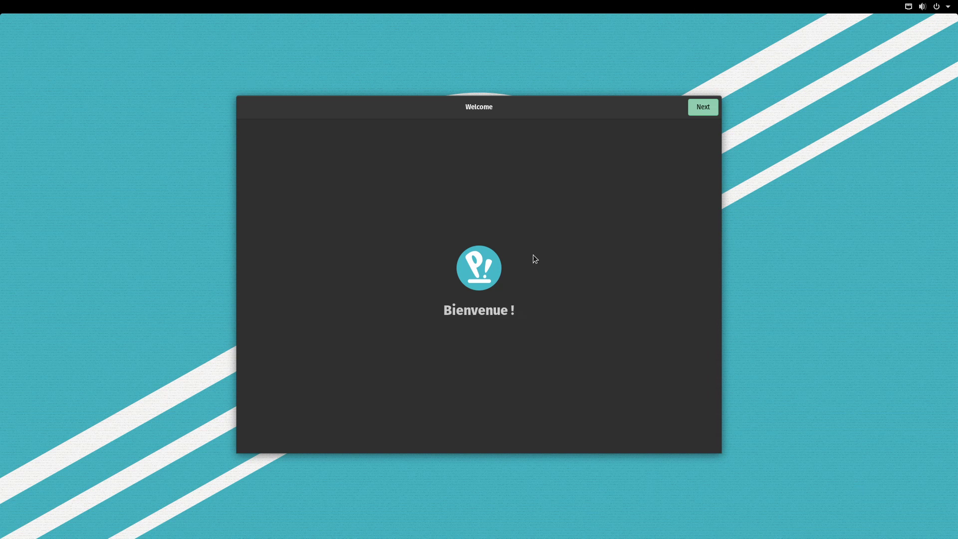
Accept English (US) typing and keep the dark theme after previewing the light one.
click(710, 111)
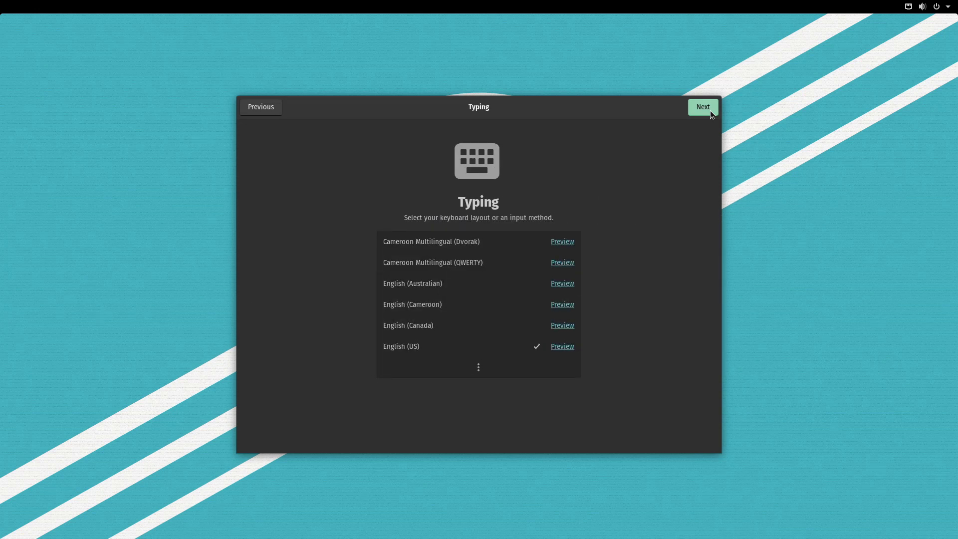
click(711, 109)
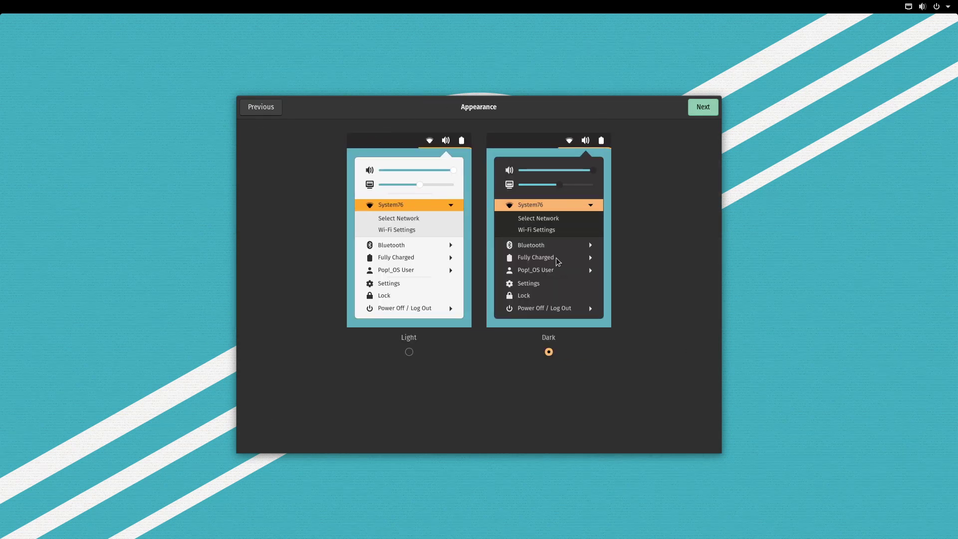
click(401, 232)
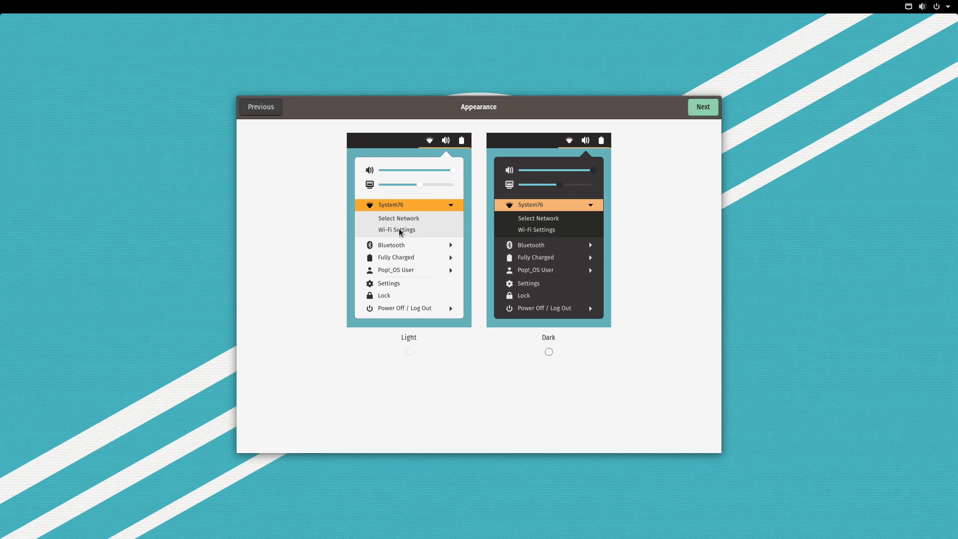
click(565, 208)
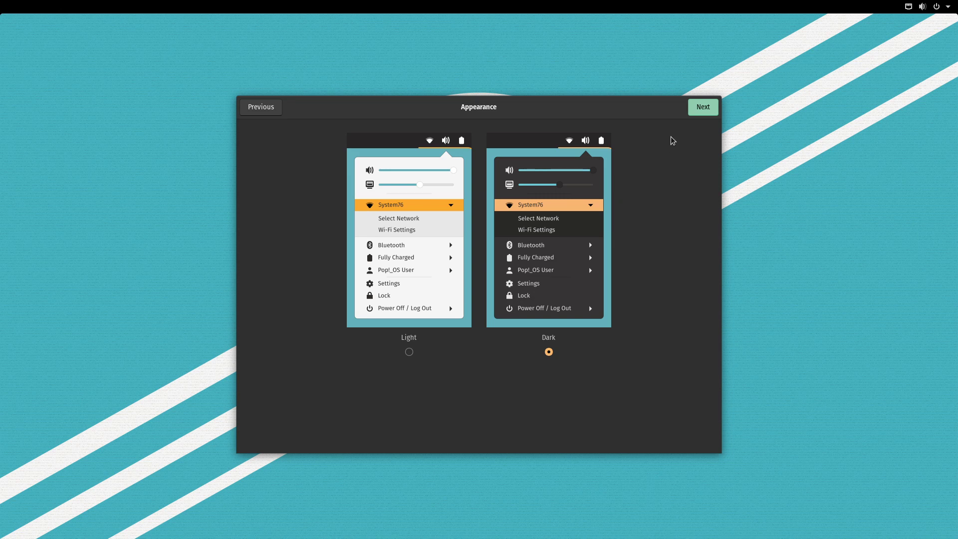
Accept the privacy and time zone defaults, then skip online accounts.
click(703, 111)
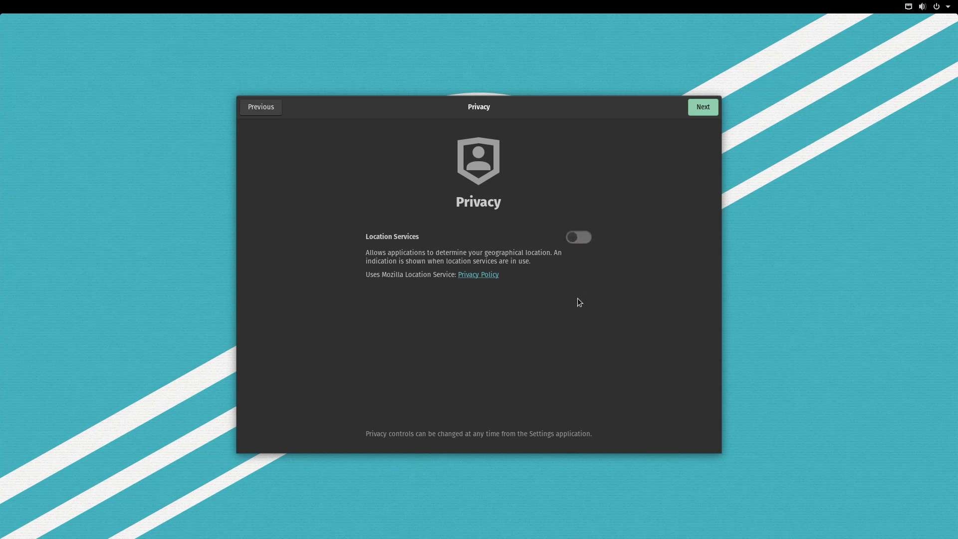
click(704, 108)
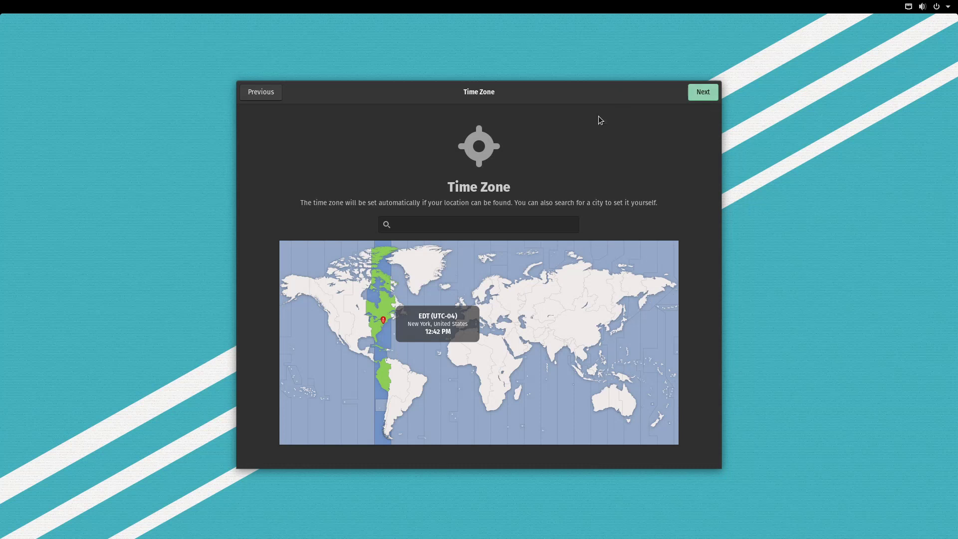
click(707, 93)
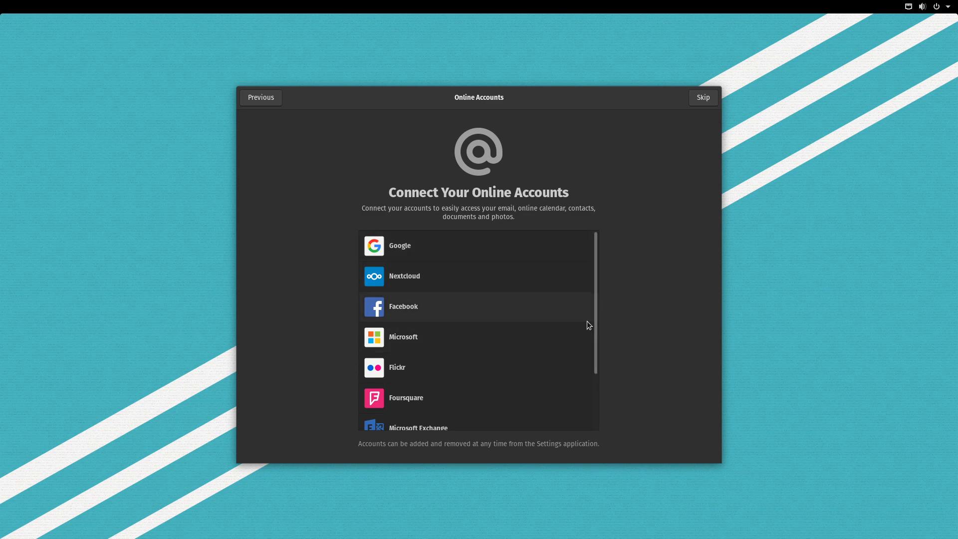
drag(597, 341, 610, 417)
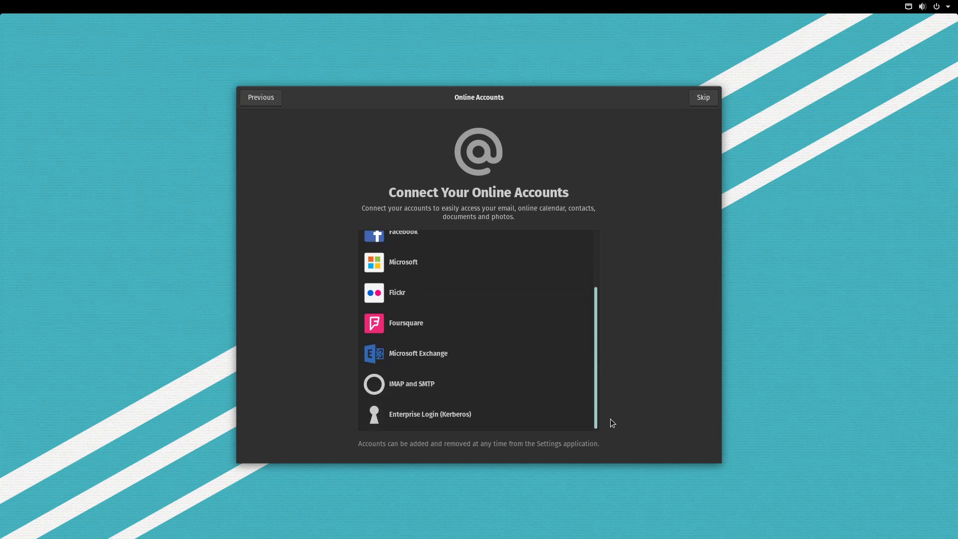
drag(610, 419, 644, 267)
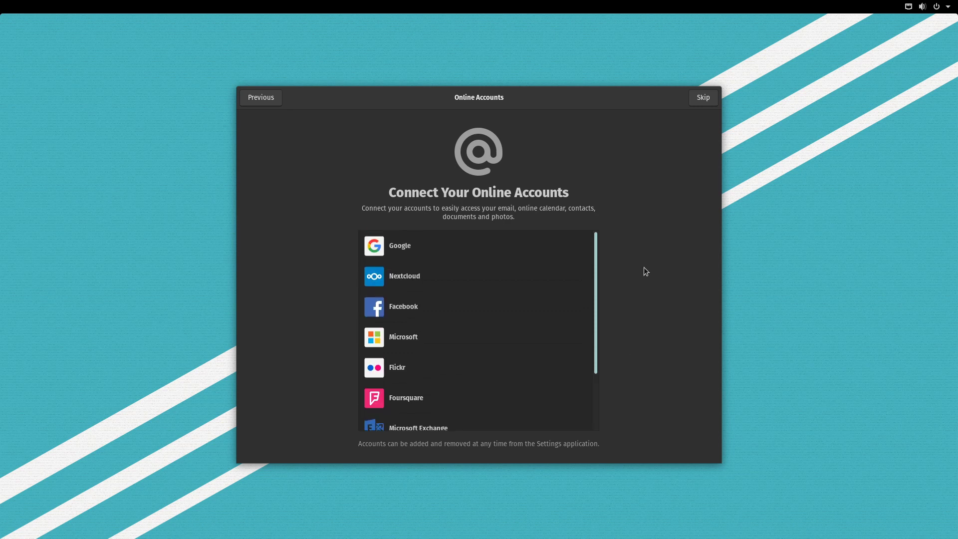
click(702, 98)
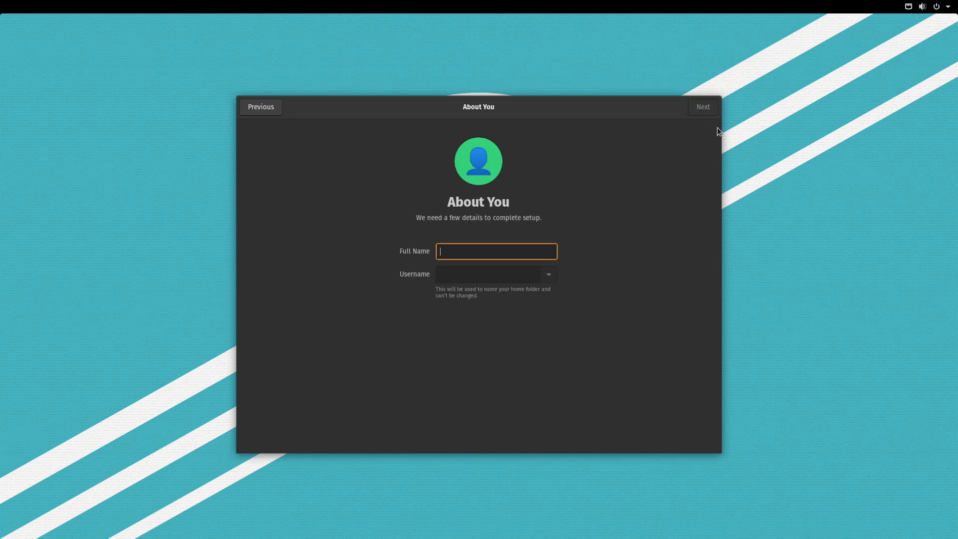
Enter the full name, set and confirm the account password, and start using Pop!_OS.
text(popos)
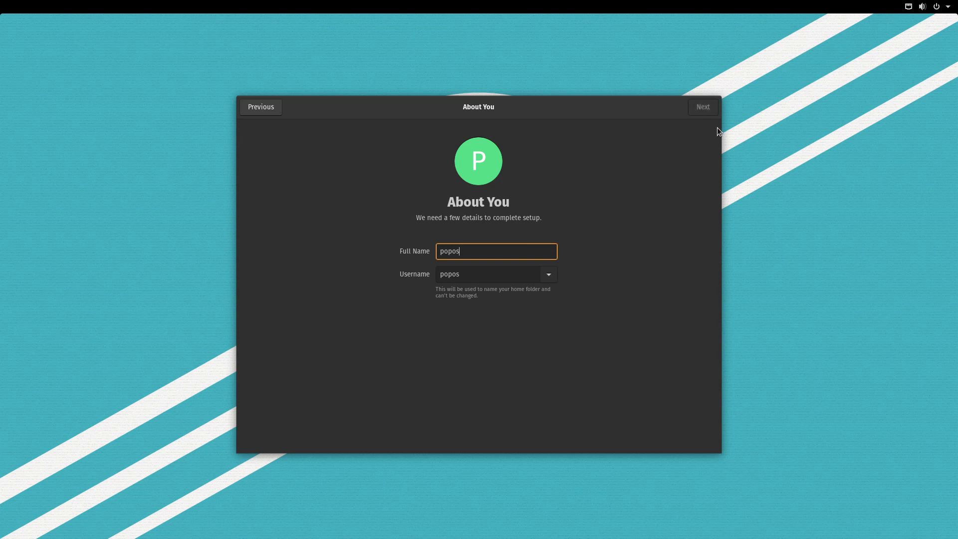
click(703, 109)
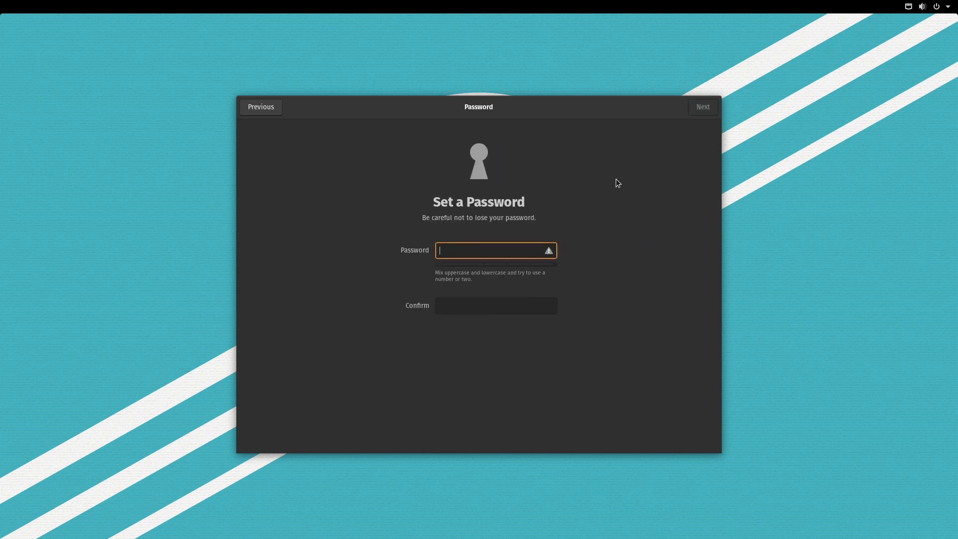
text(pop)
key(Tab)
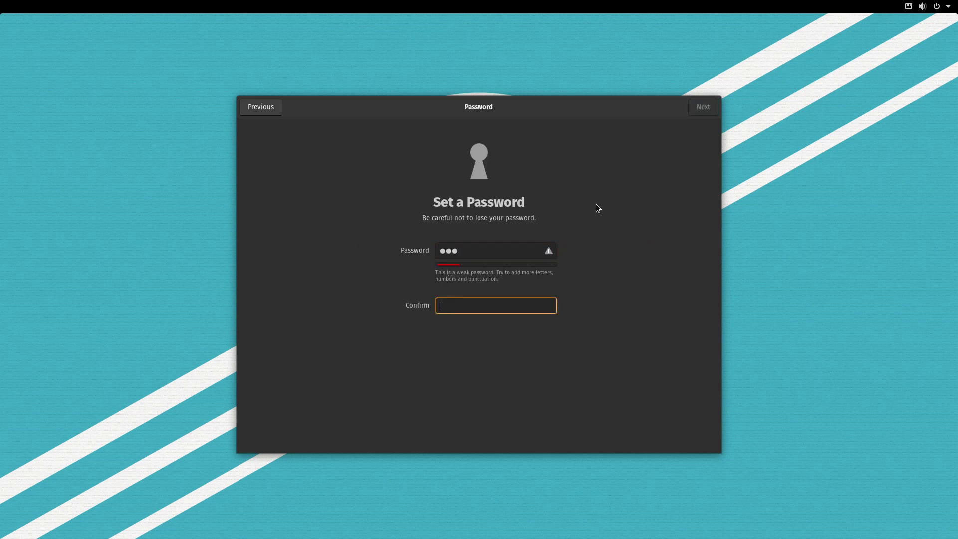
text(pop)
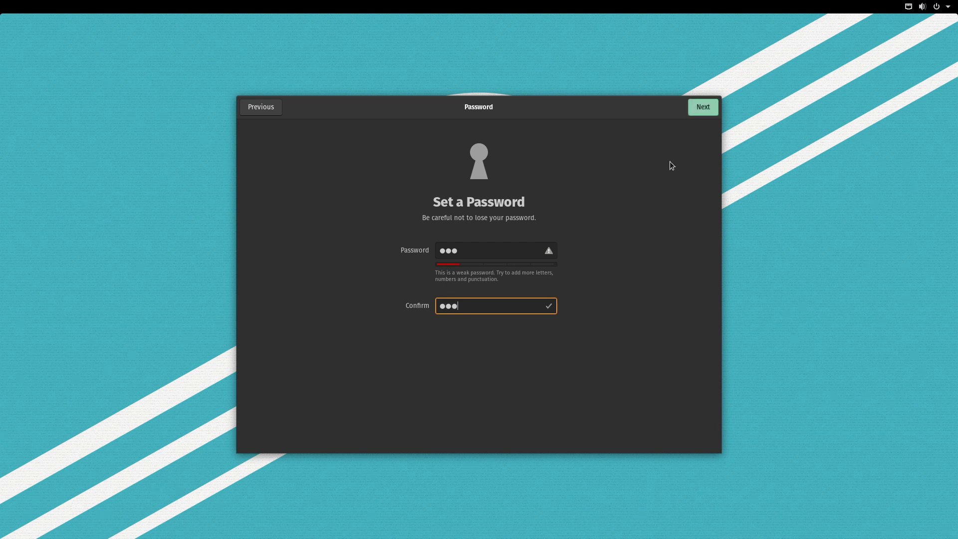
click(704, 106)
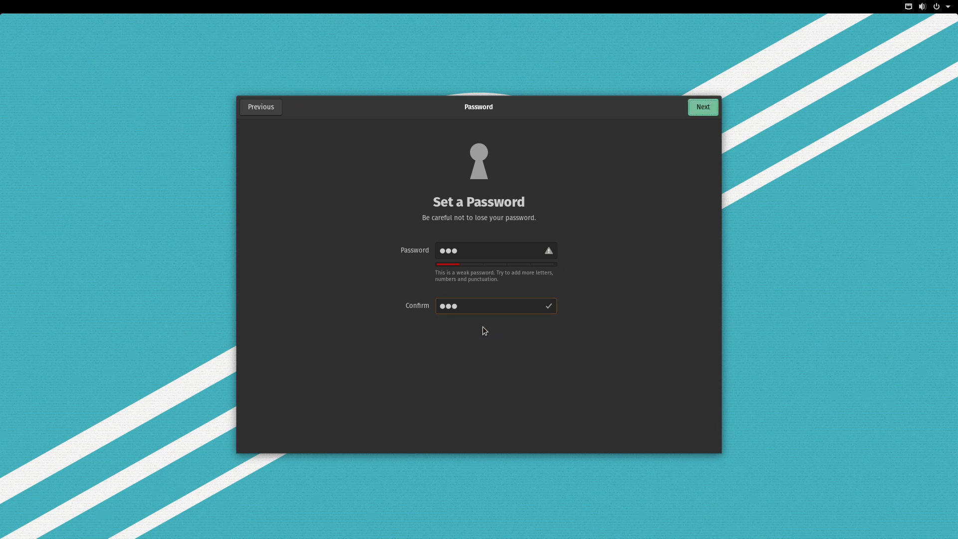
click(505, 344)
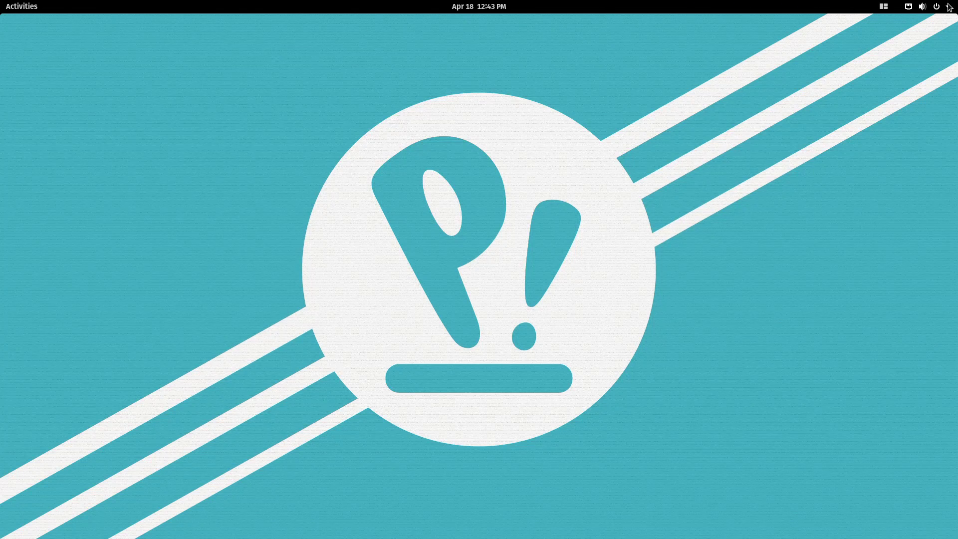
click(928, 6)
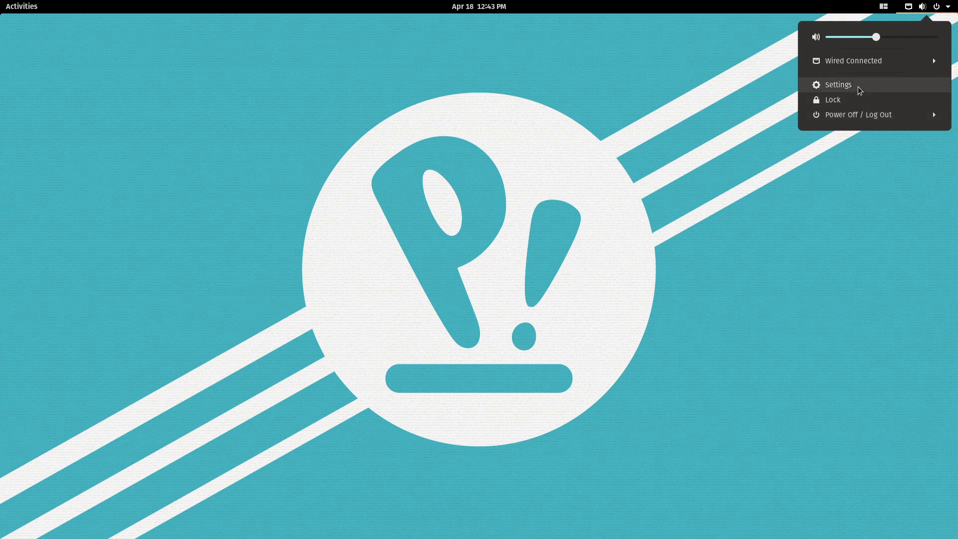
click(858, 87)
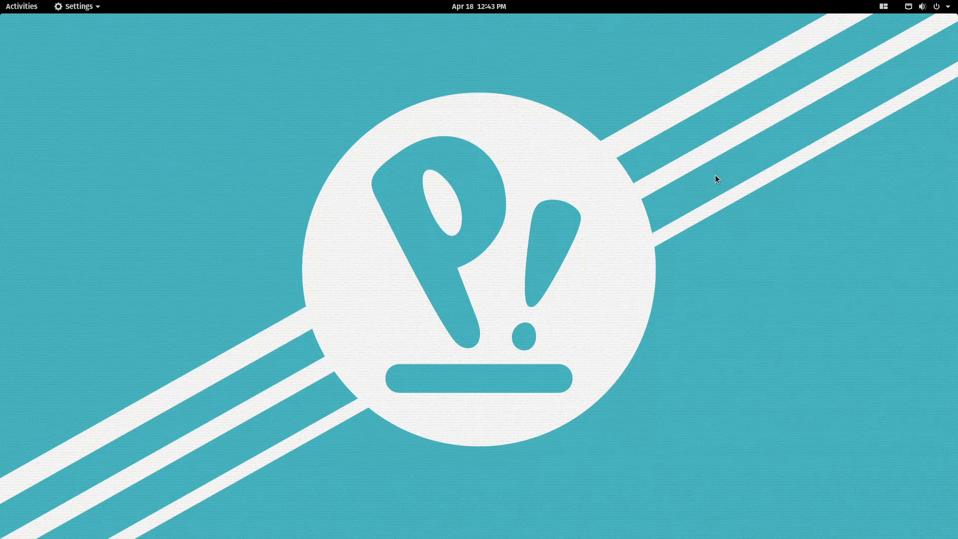
scroll(270, 464, down, 5)
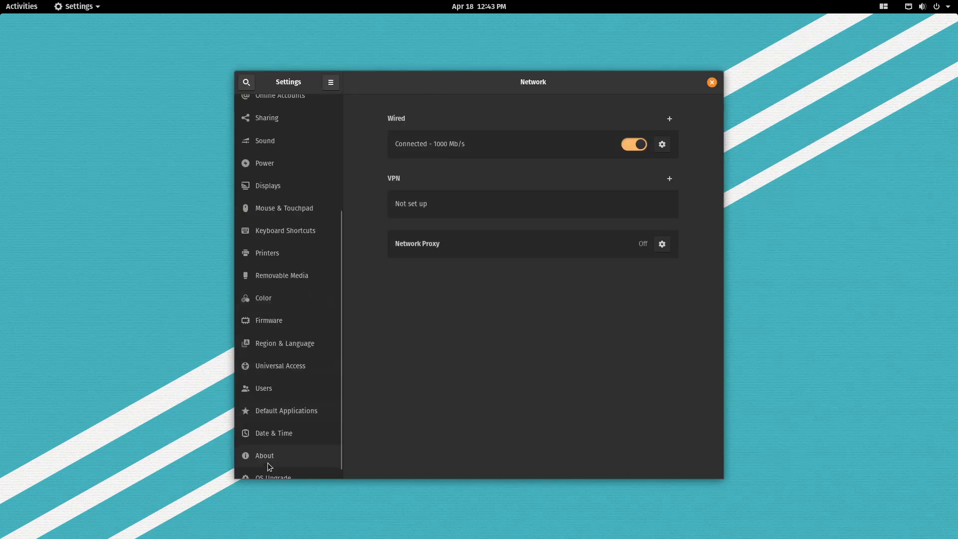
scroll(268, 466, down, 1)
click(279, 446)
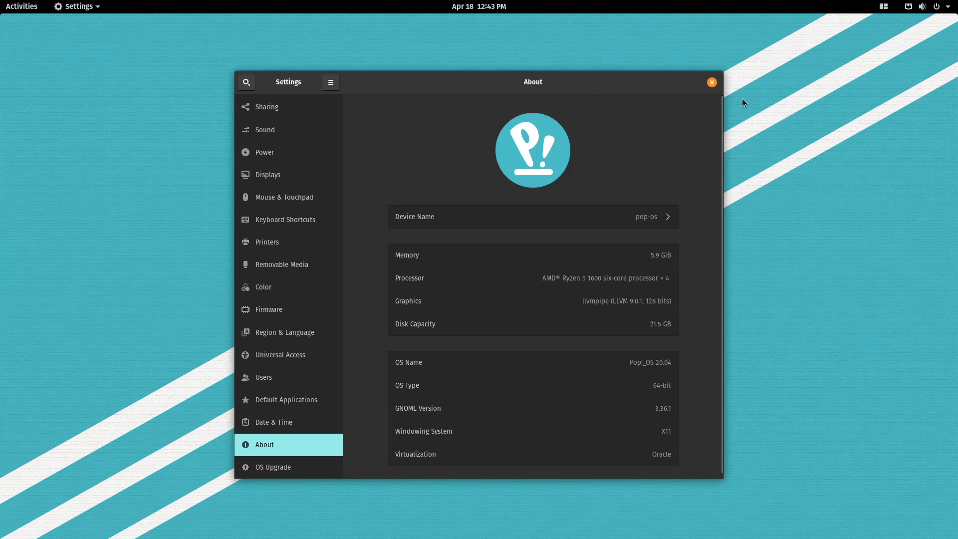
click(293, 311)
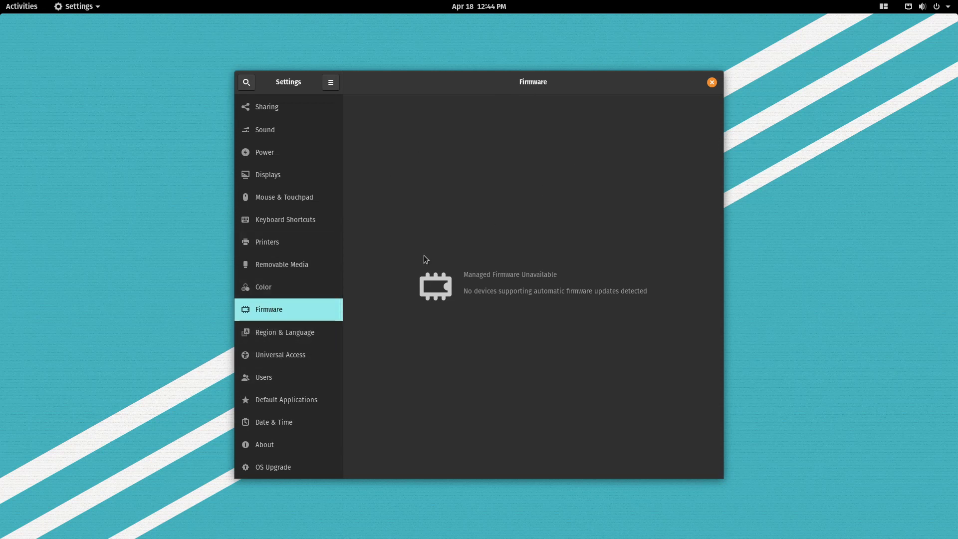
click(297, 461)
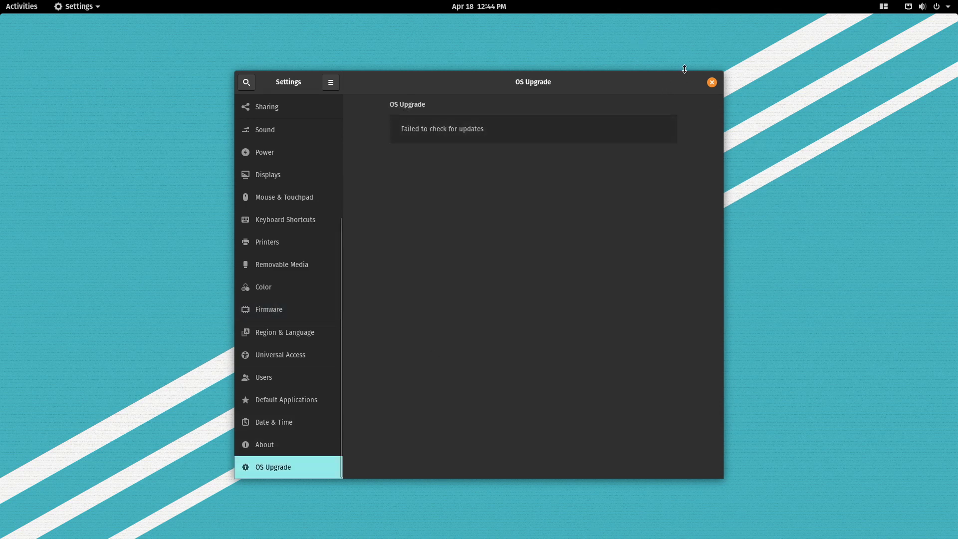
click(712, 81)
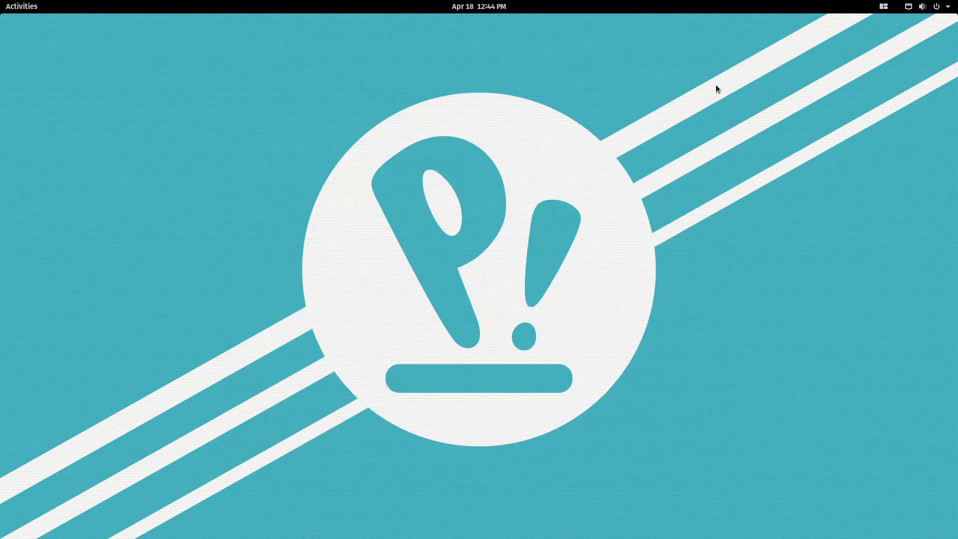
Peek at the system menu, browse the applications grid, then Esc back to the desktop.
click(937, 11)
click(938, 10)
click(5, 5)
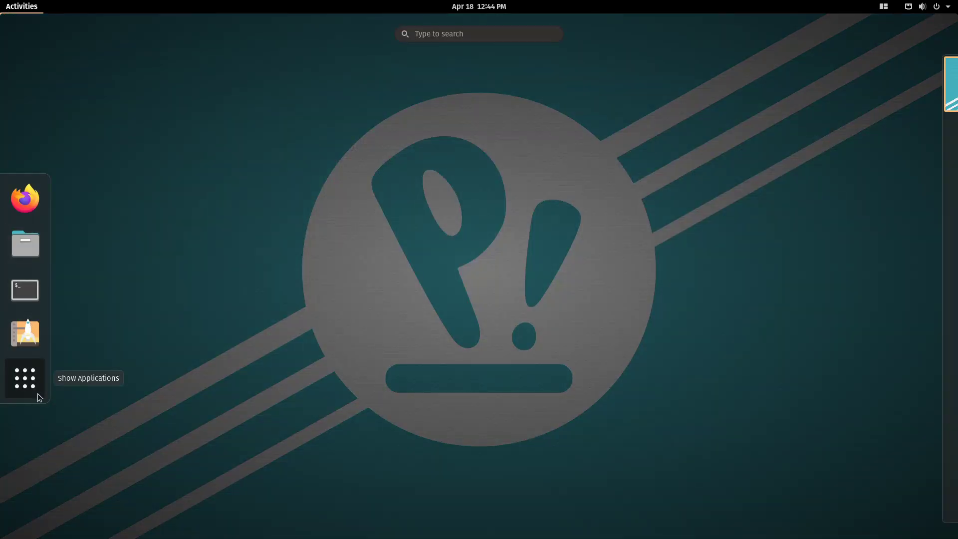
click(37, 393)
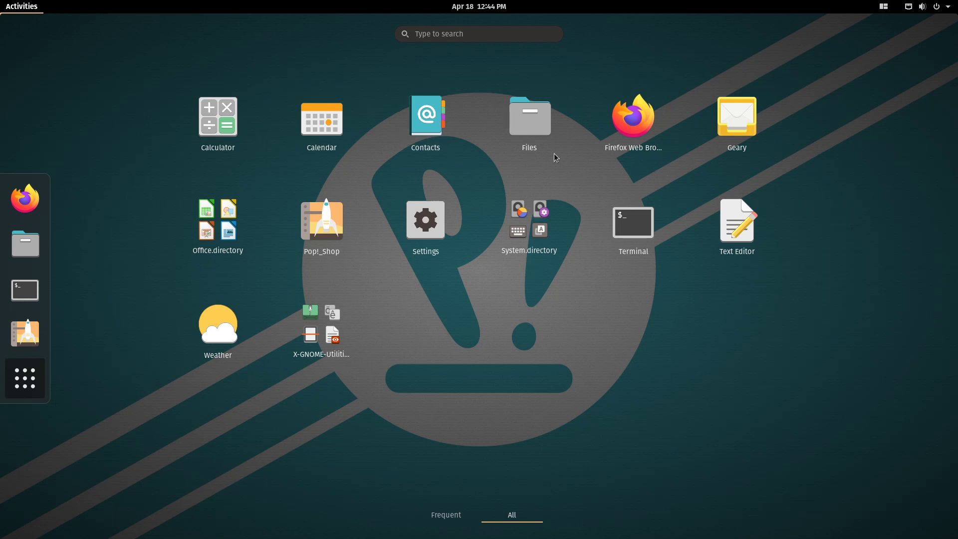
click(43, 382)
click(39, 384)
key(Escape)
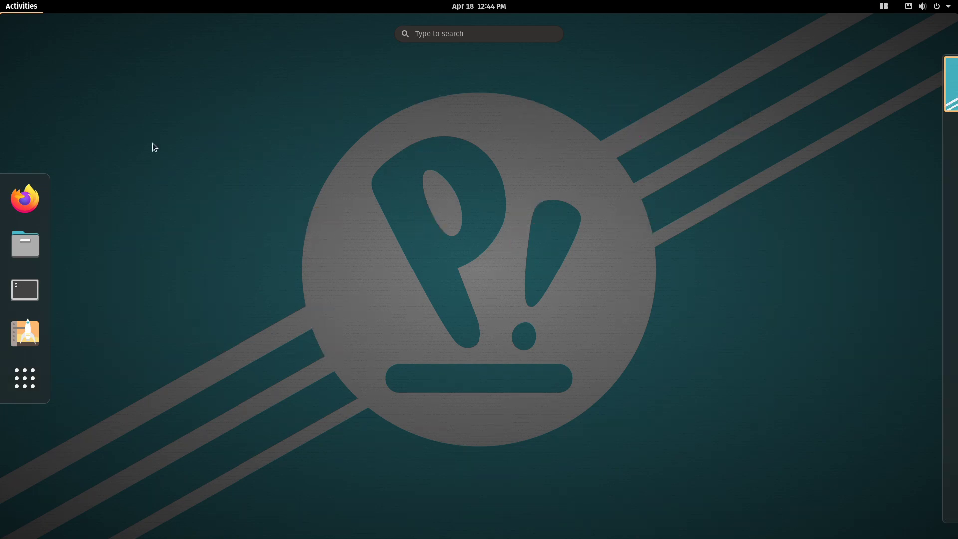
key(Escape)
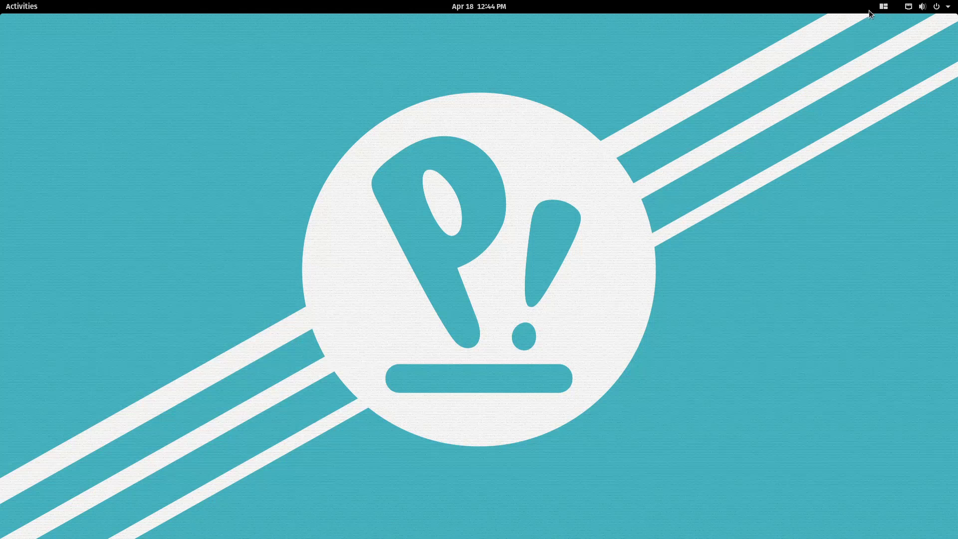
Review all Pop Shell keyboard shortcuts, then turn on Tile Windows.
click(884, 8)
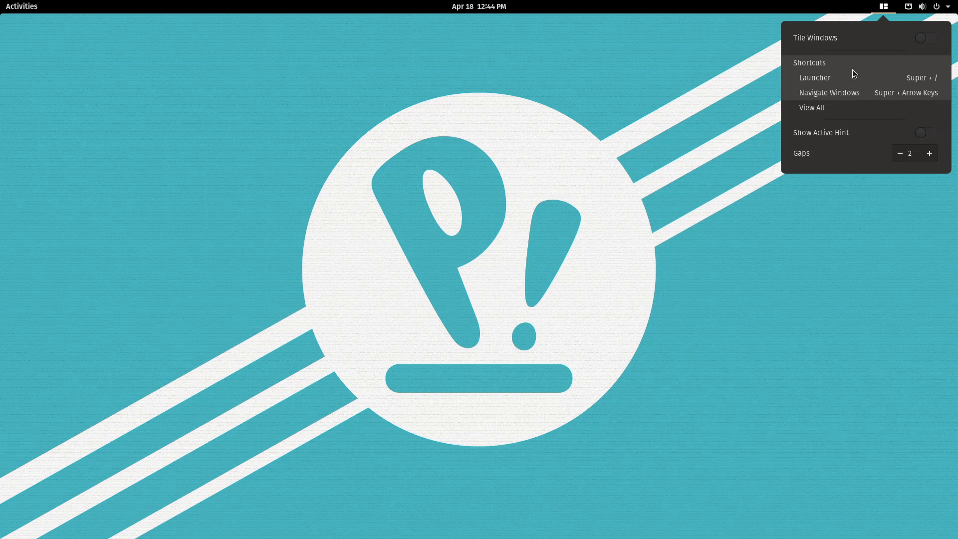
click(841, 108)
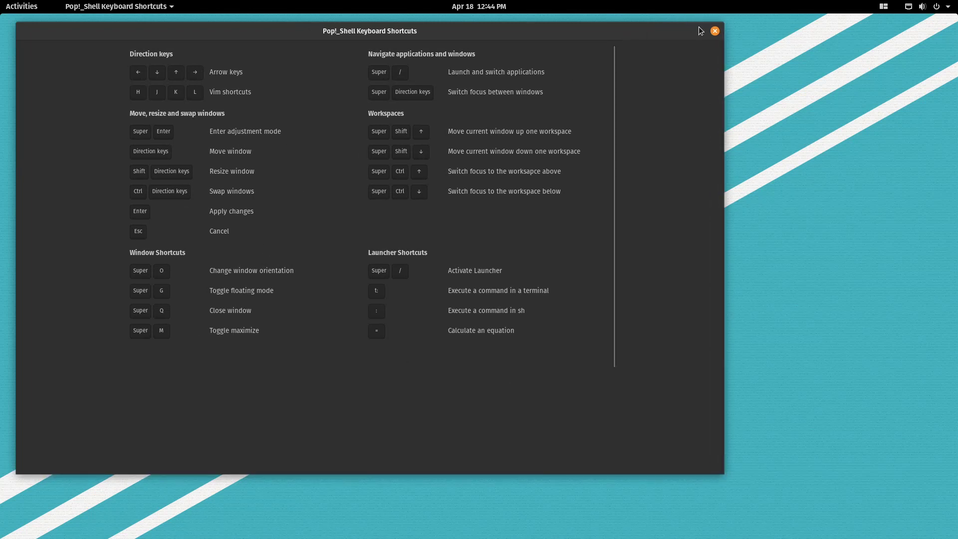
click(715, 31)
click(884, 7)
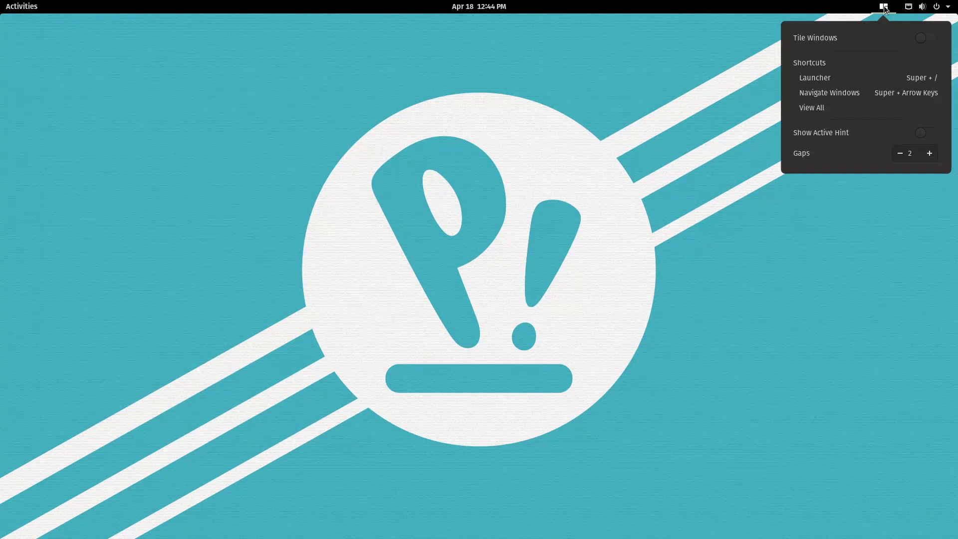
click(921, 43)
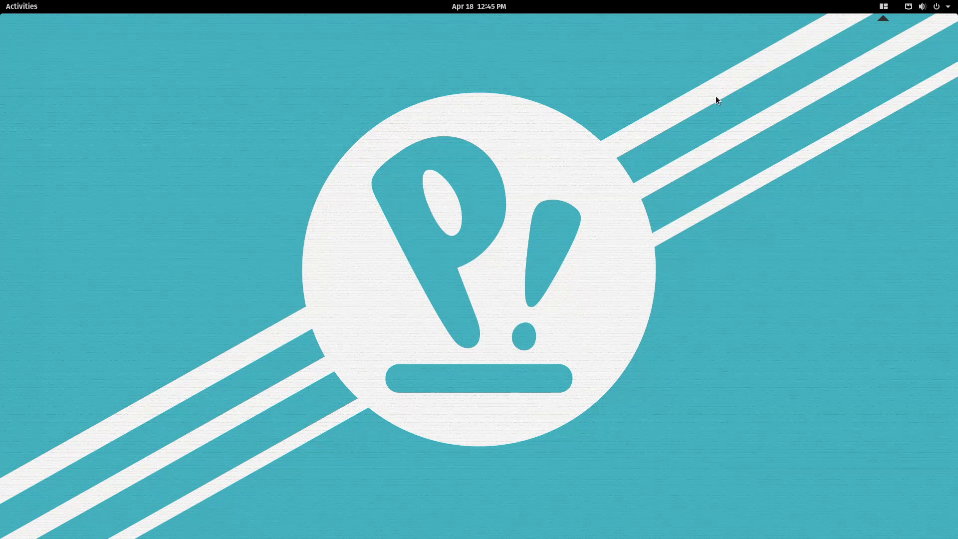
Launch Terminal from the Super+/ launcher by searching 'term'.
key(super+slash)
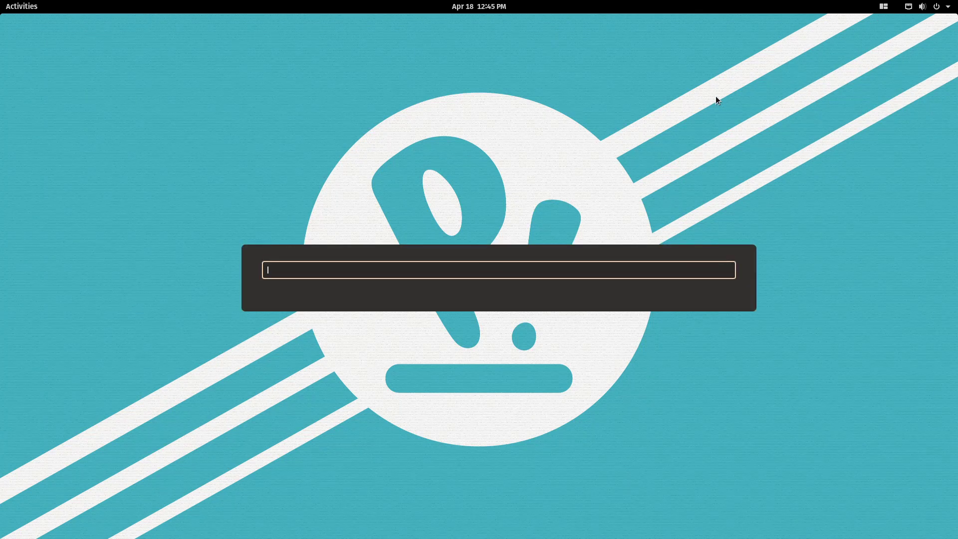
text(term)
key(Return)
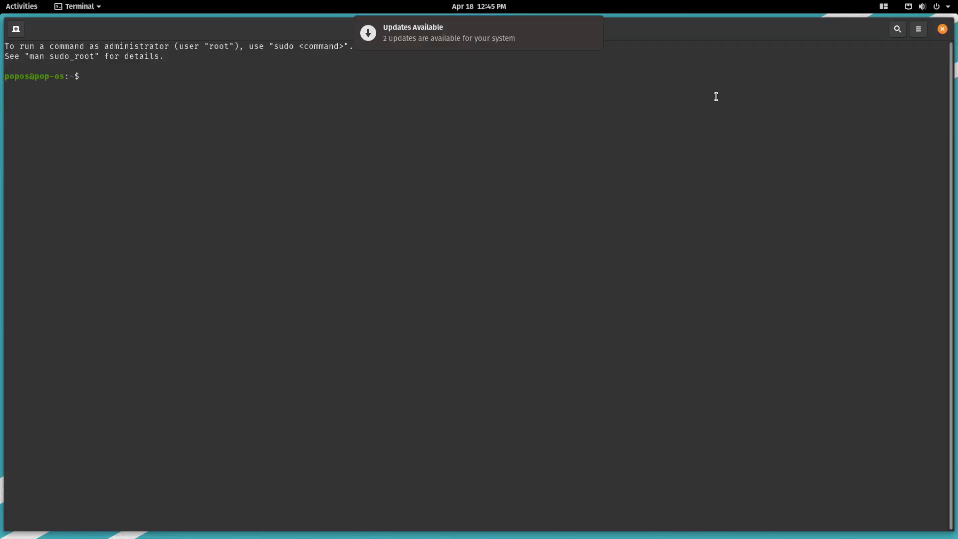
Launch Firefox by searching 'fire' in the launcher so it tiles beside Terminal.
key(super+slash)
text(fire)
key(Return)
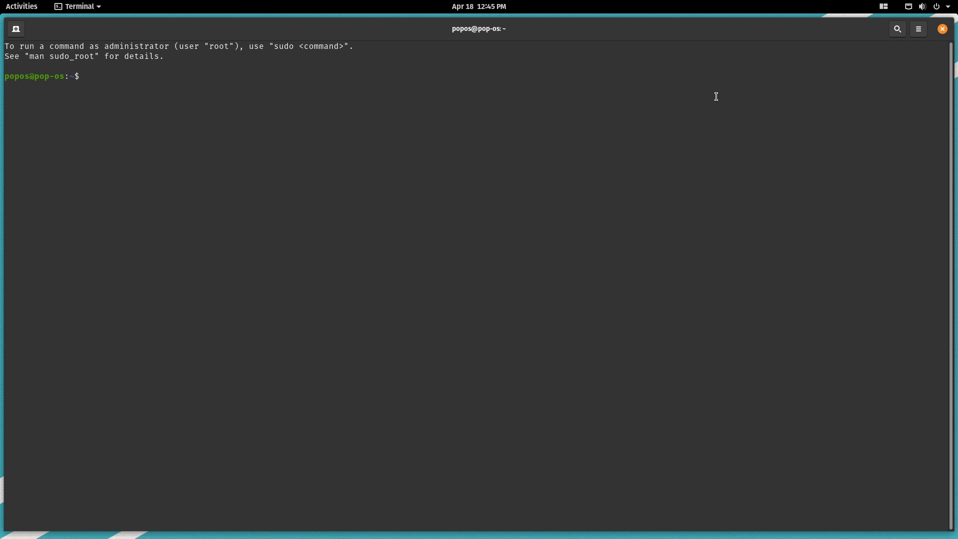
Switch focus between Terminal and Firefox using the launcher's window list and Alt+Tab.
key(super)
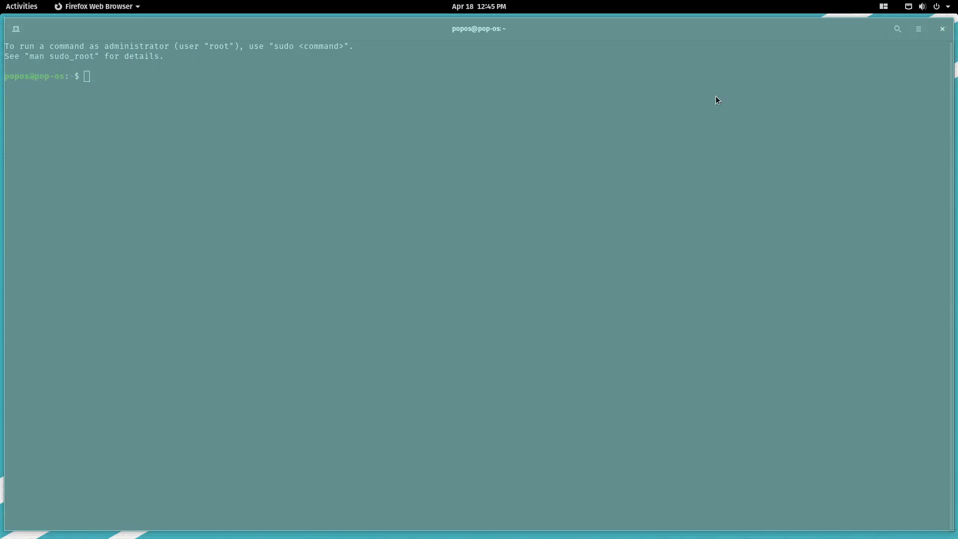
key(super)
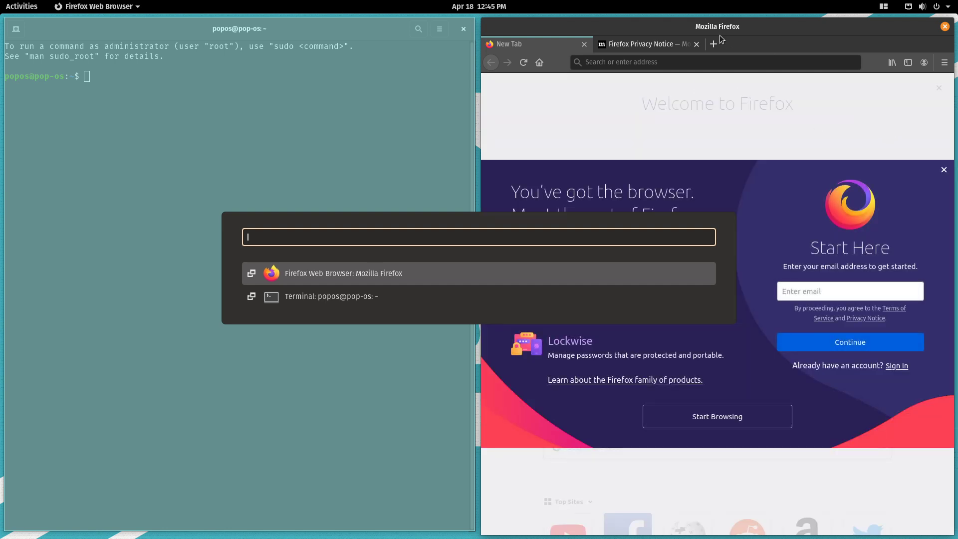
key(Down)
key(Up)
key(Return)
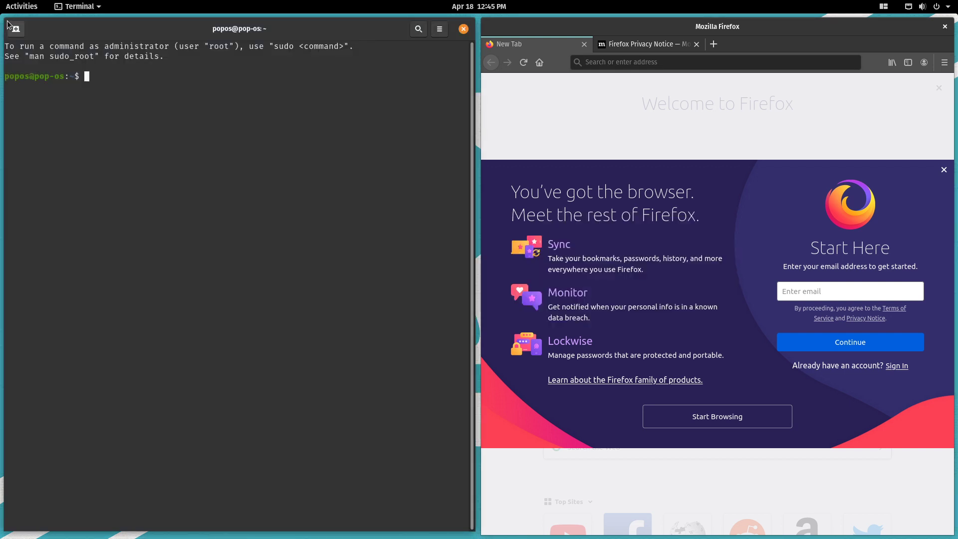
key(alt+Tab)
key(alt+Tab)
click(485, 24)
key(alt+Tab)
key(super)
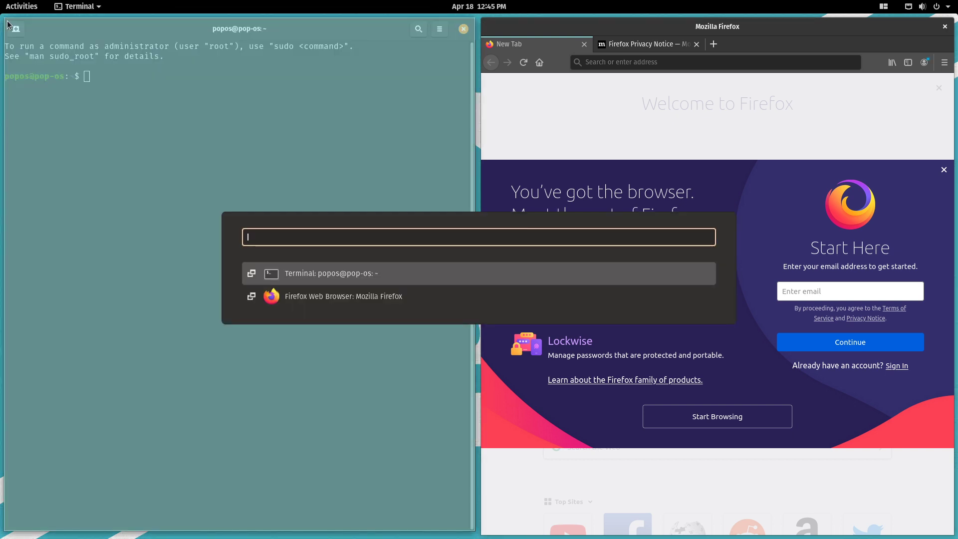
Launch Files by searching 'file' in the launcher.
text(file)
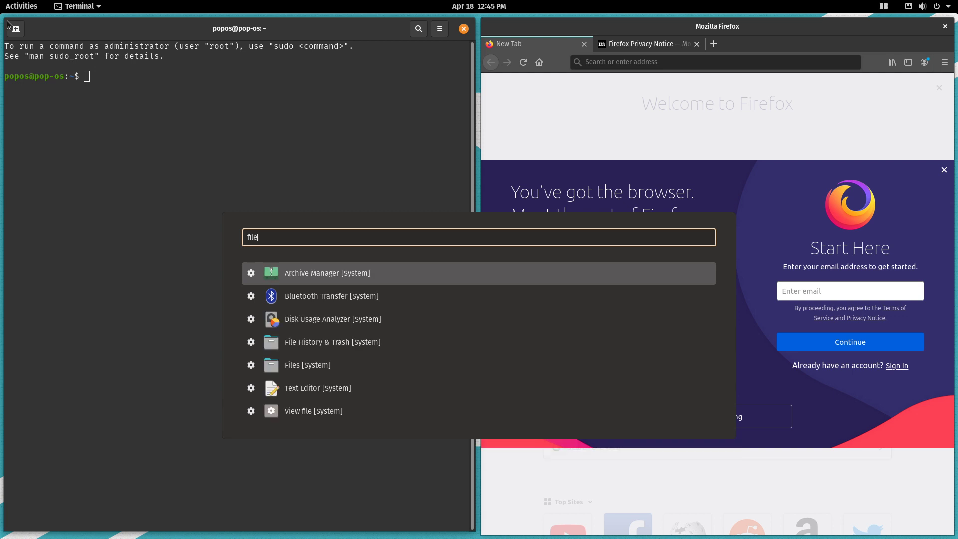
key(Down)
key(Down)
key(Down)
key(Down)
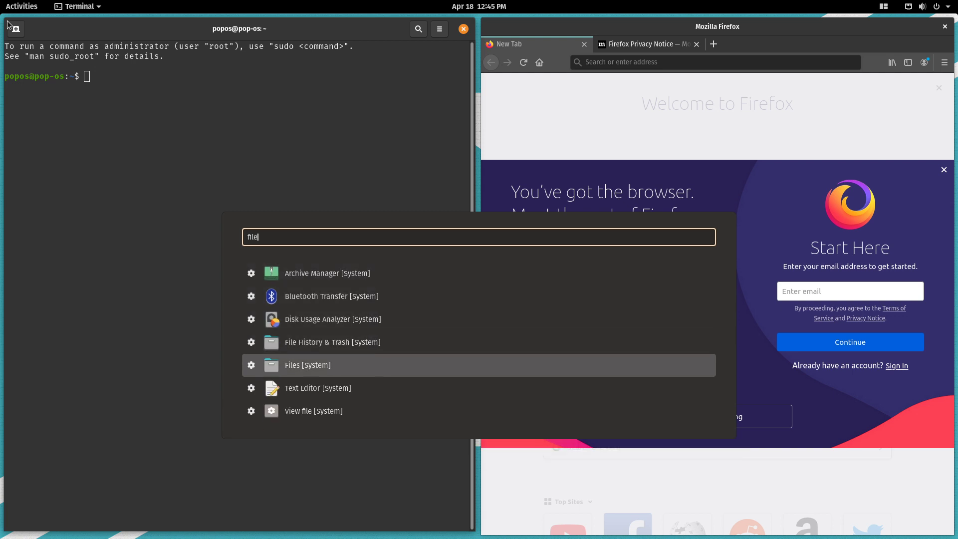
key(Return)
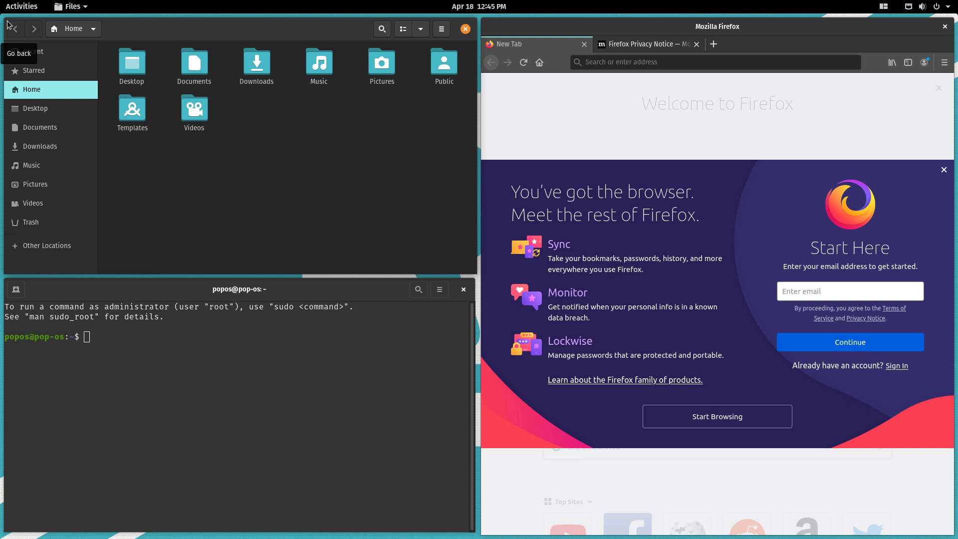
Cycle focus among Files, Firefox and Terminal with Super+arrow keys and the Activities overview.
key(super+Right)
key(super+Left)
key(super+Up)
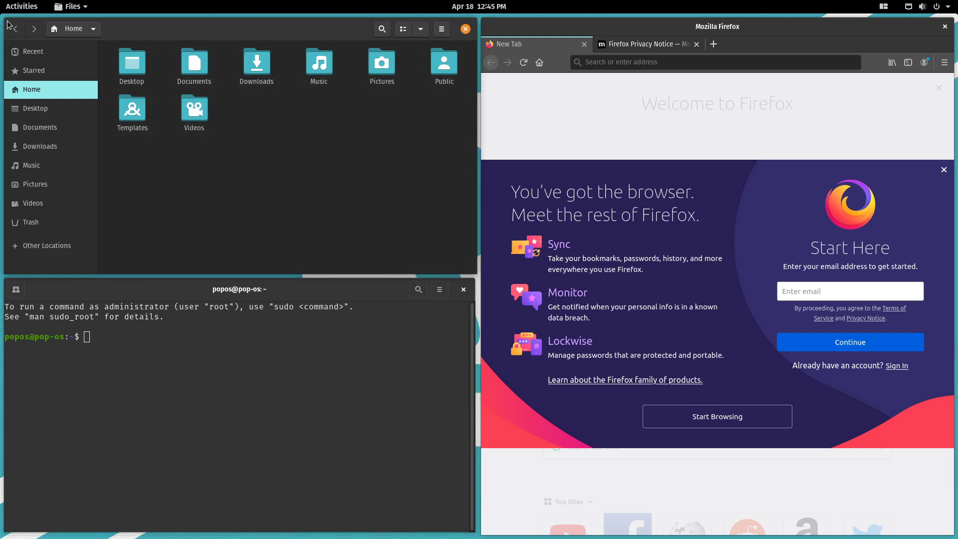
key(super+Down)
key(super+Right)
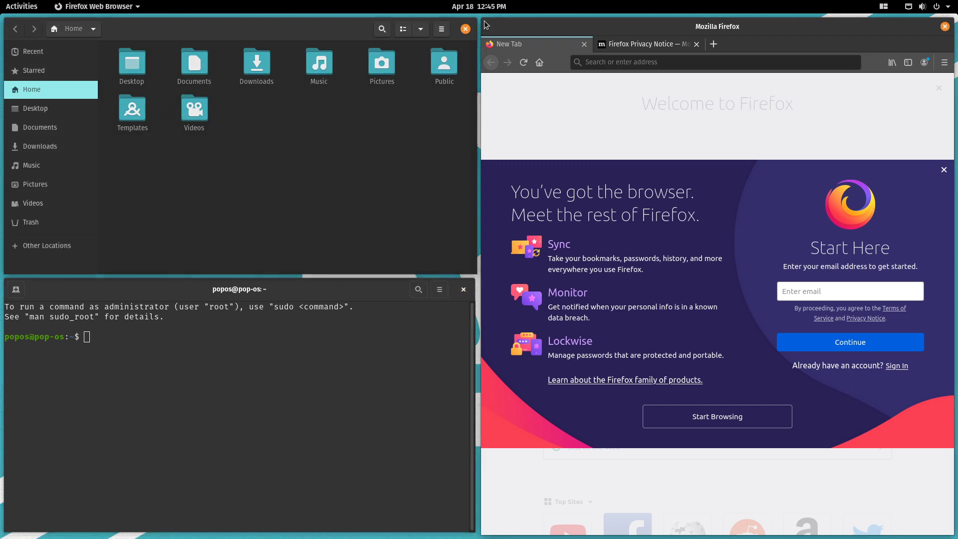
key(super+Left)
key(super+Down)
key(super)
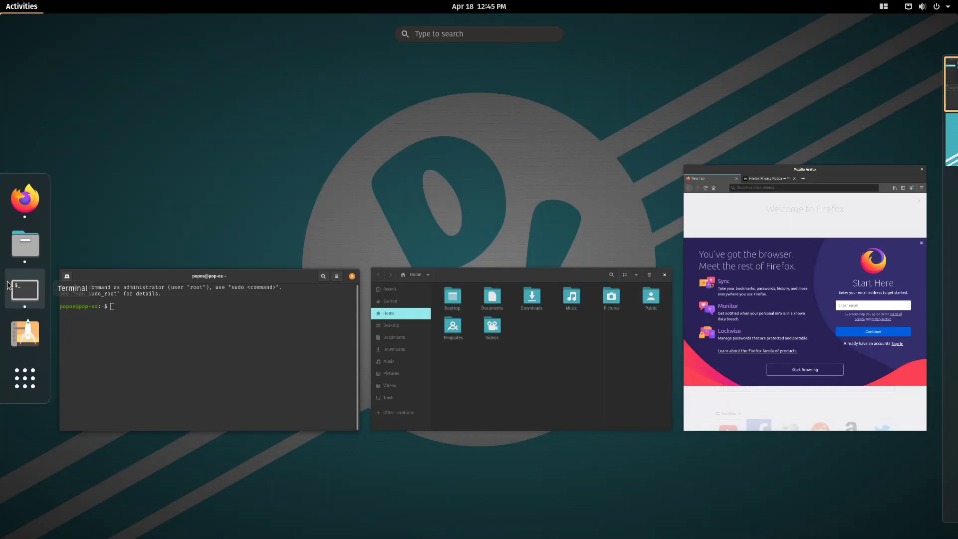
key(Tab)
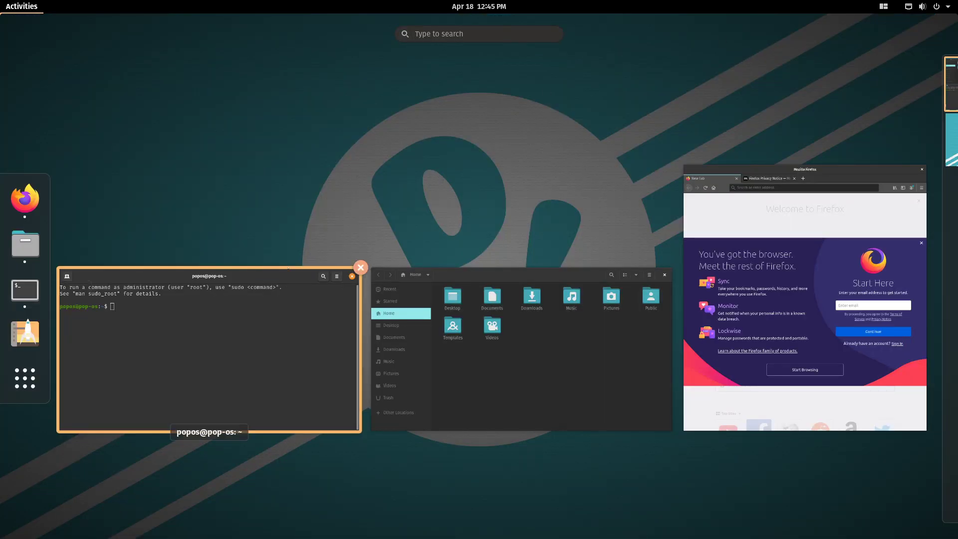
click(262, 300)
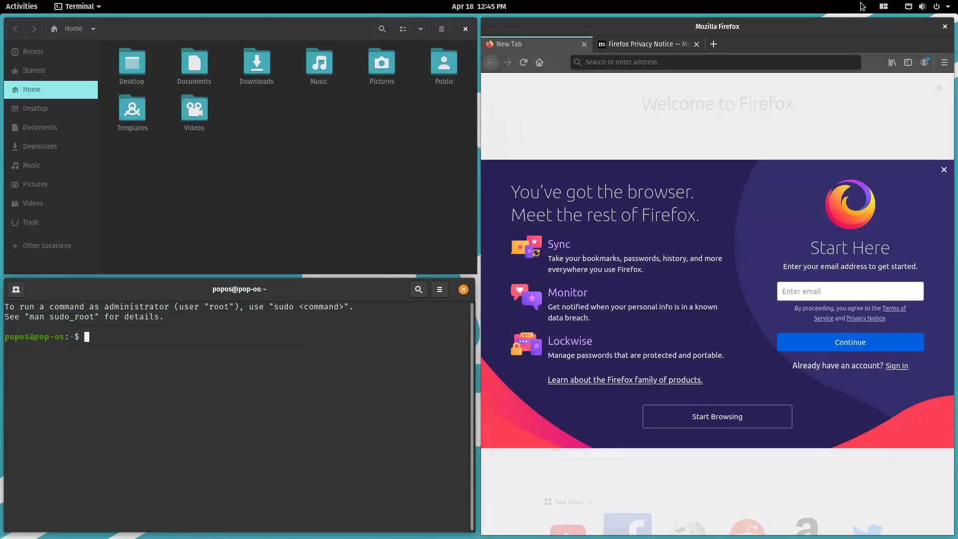
Turn window tiling off and drag the Files window to float near the centre.
click(883, 6)
click(921, 44)
drag(330, 35, 534, 95)
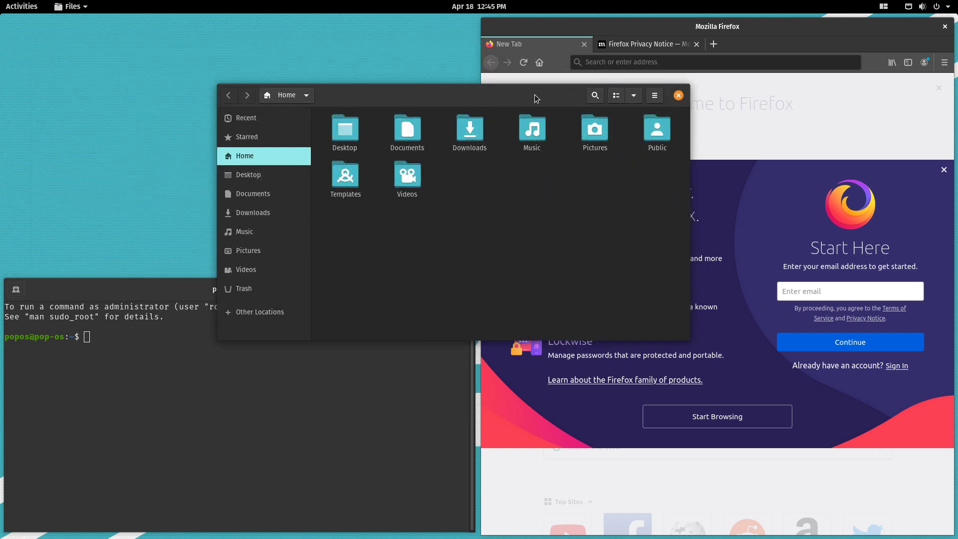
Close Files, Terminal and Firefox, confirming Close Tabs for both browser tabs.
click(554, 69)
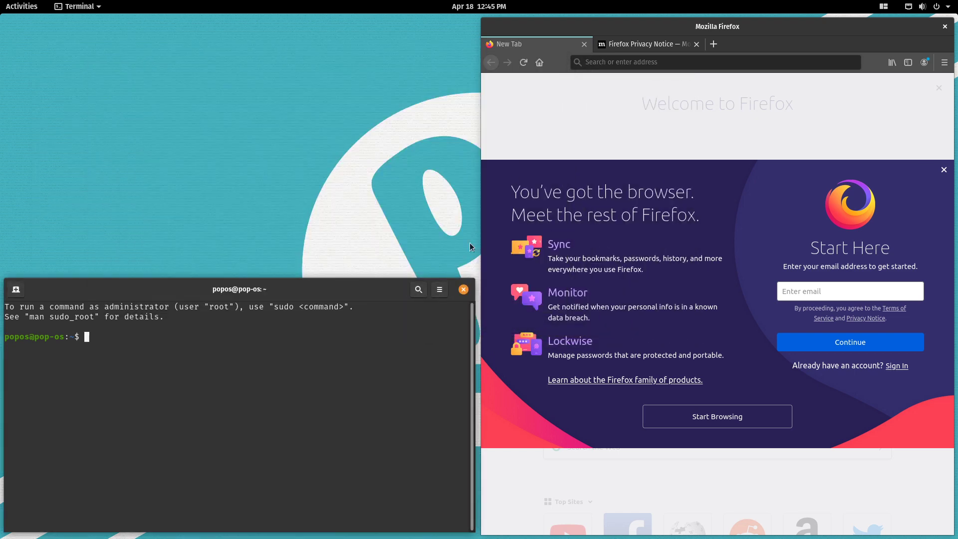
click(464, 290)
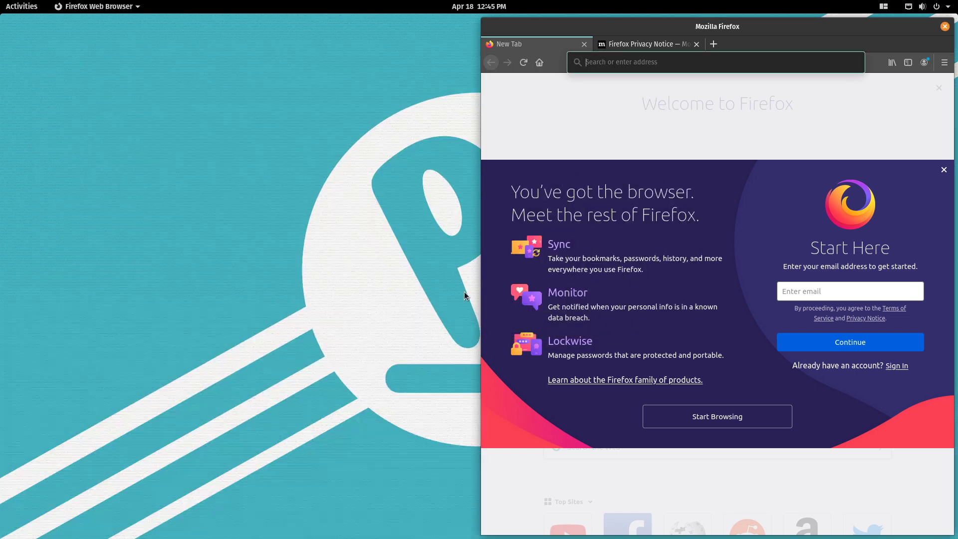
click(945, 27)
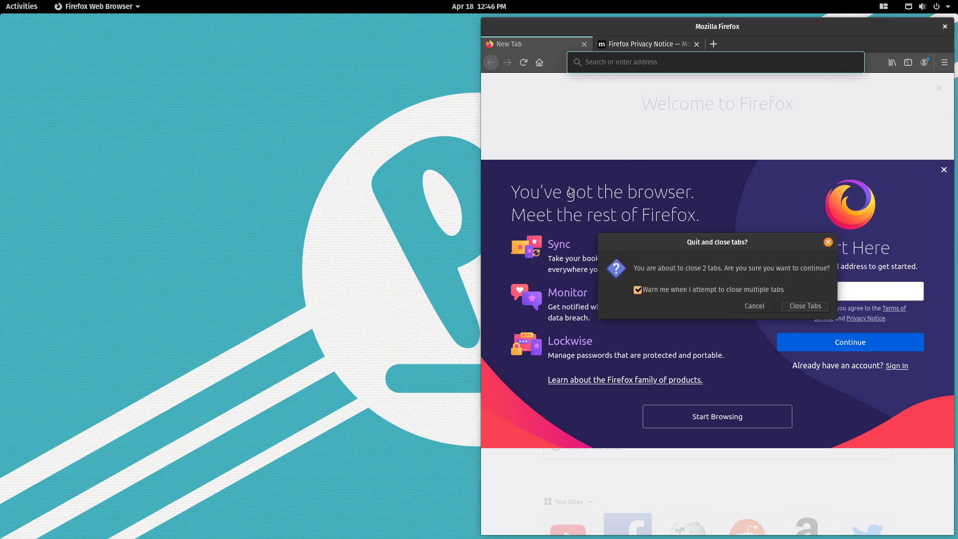
click(813, 307)
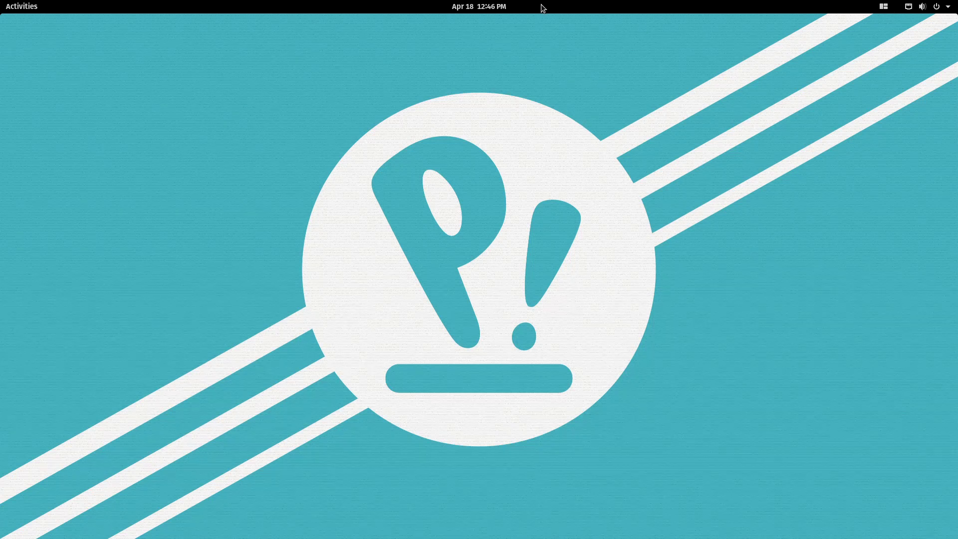
Launch Pop!_Shop from the dock and bring its window back to the front.
click(17, 7)
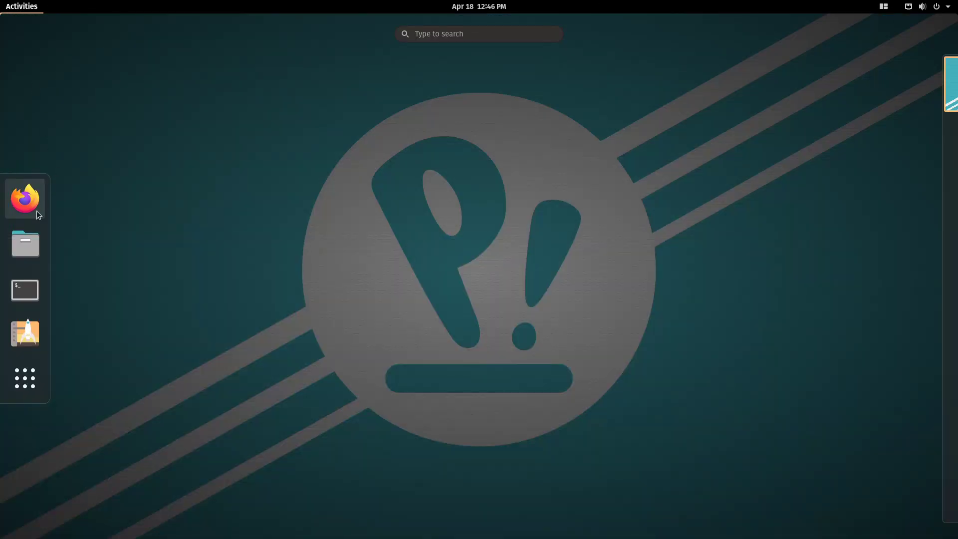
click(23, 334)
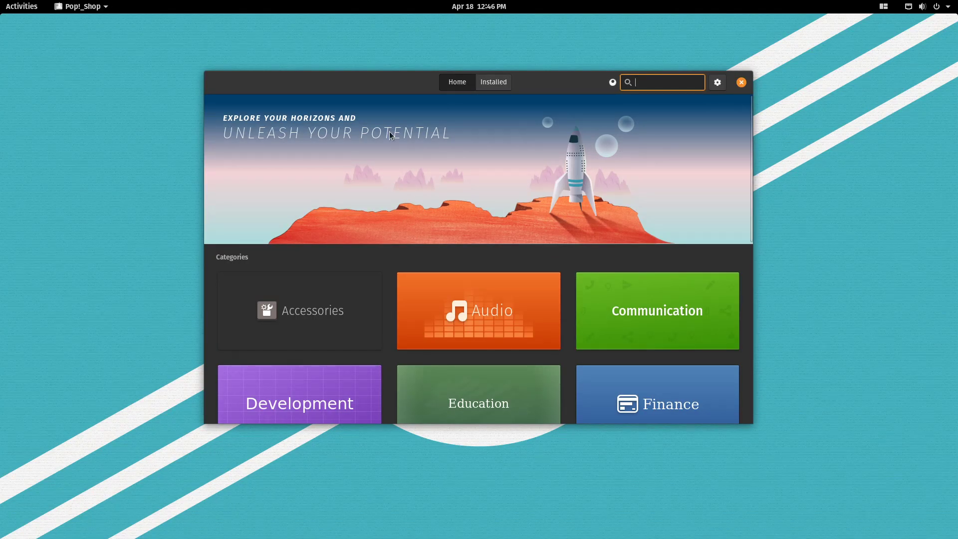
drag(388, 83, 489, 101)
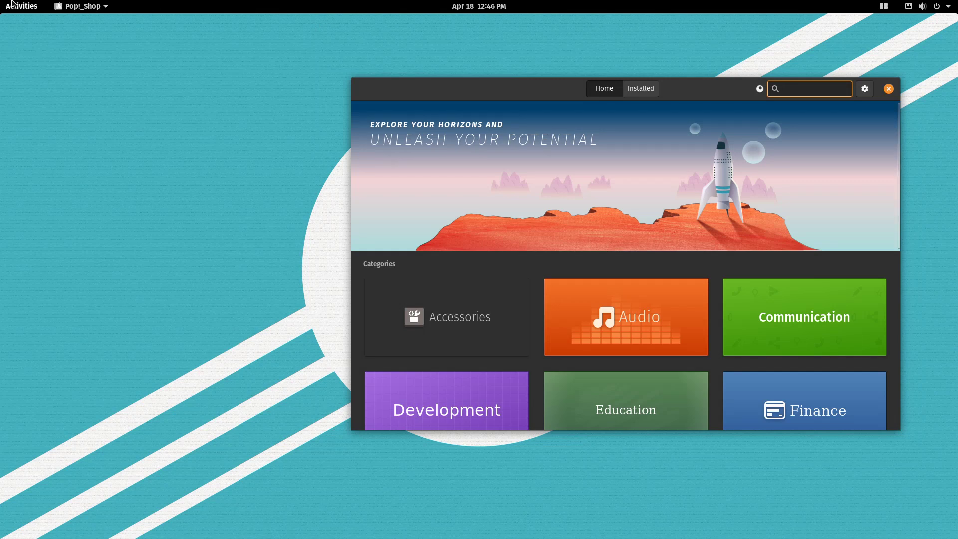
click(30, 5)
click(33, 378)
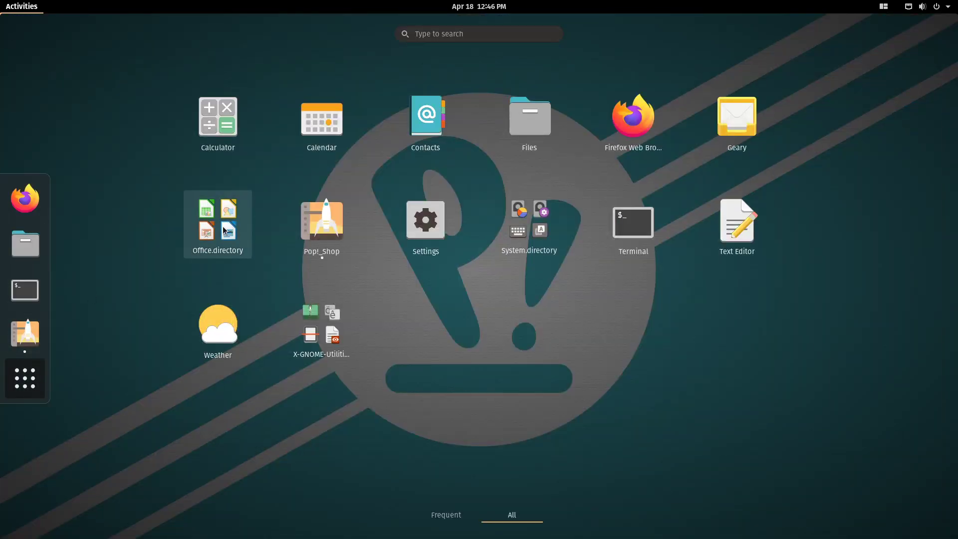
click(25, 378)
click(634, 340)
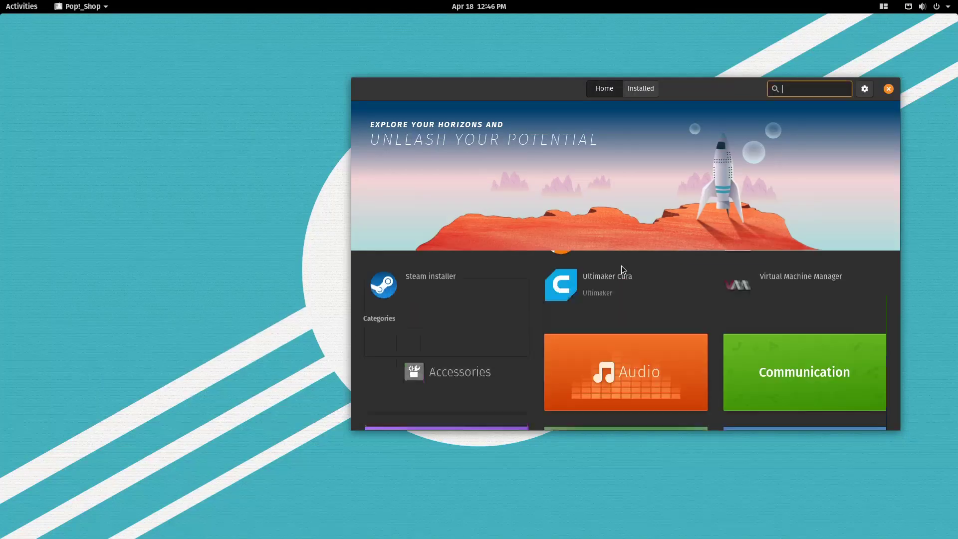
Search the shop for 'libreoff' and enlarge the window to show more results.
text(lib)
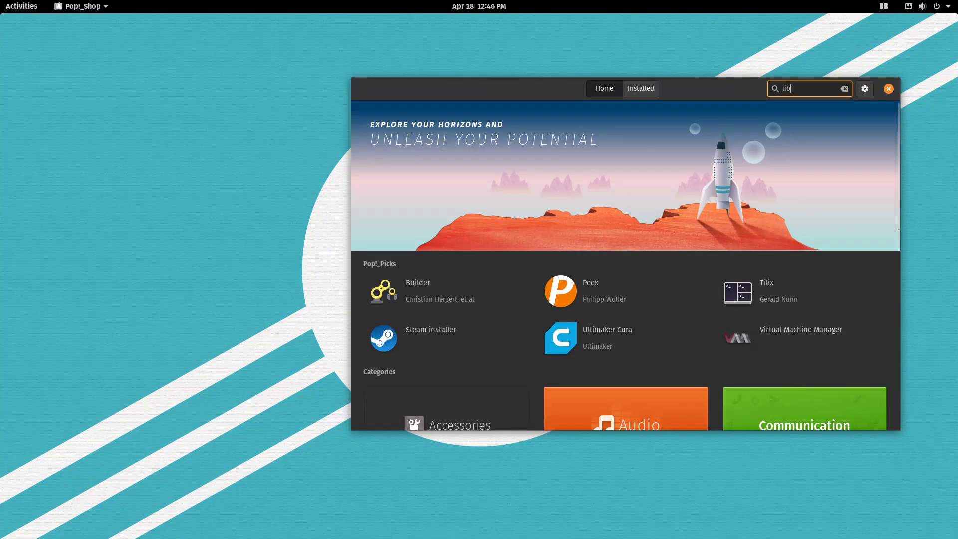
text(re)
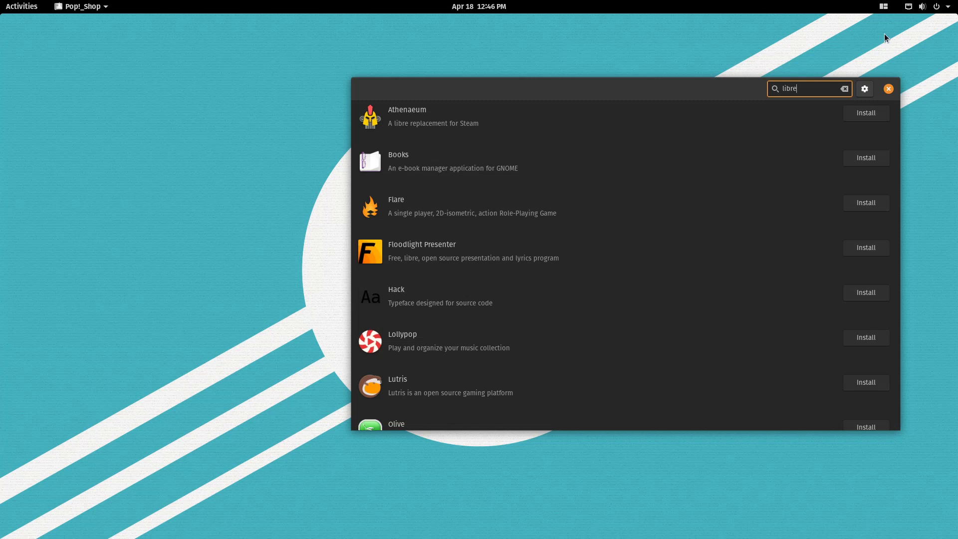
text(off)
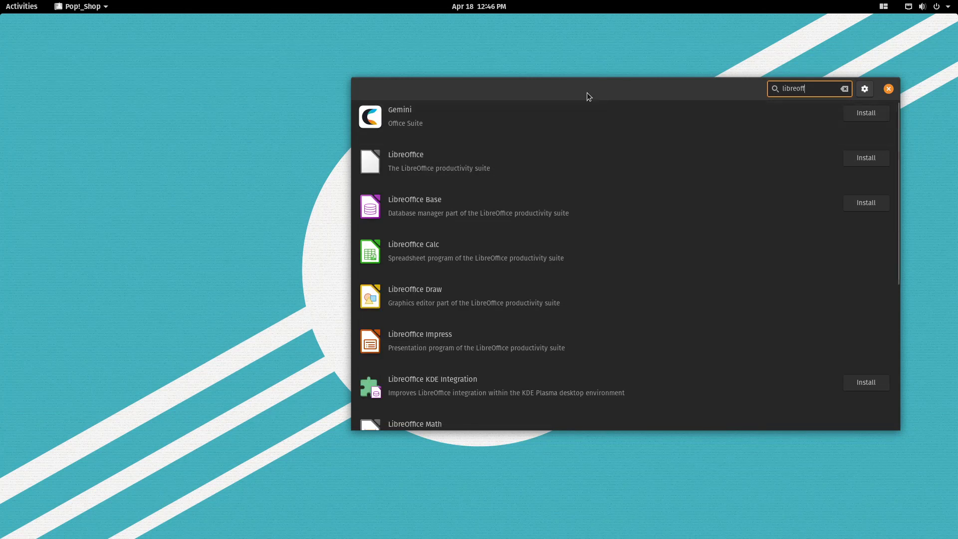
drag(587, 92, 296, 51)
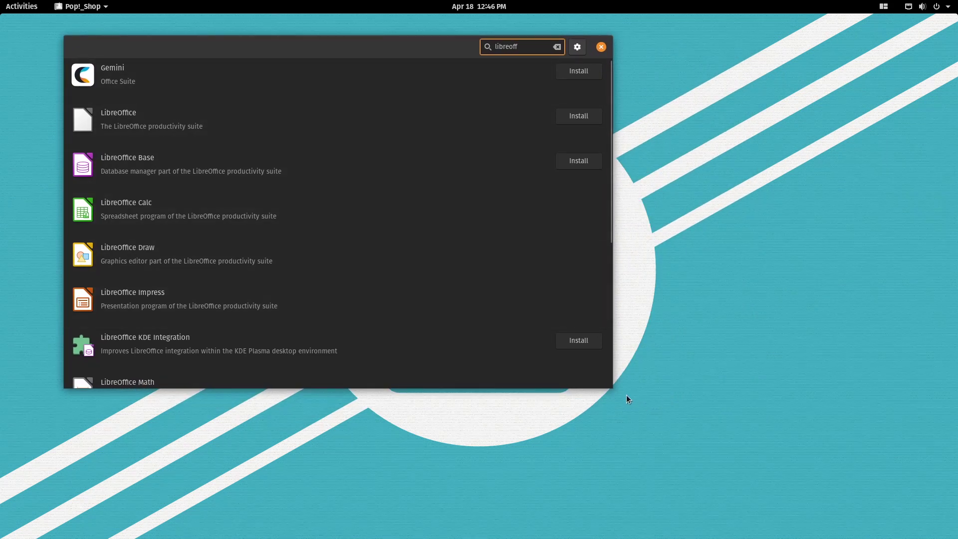
drag(611, 386, 882, 497)
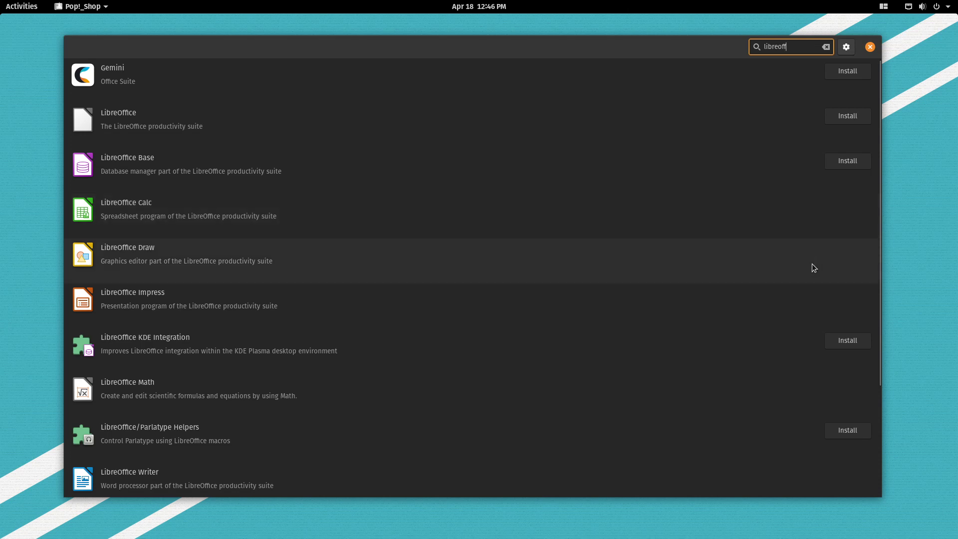
Inspect LibreOffice Calc's package sources, keeping Ubuntu (deb), then go back to the results.
click(473, 220)
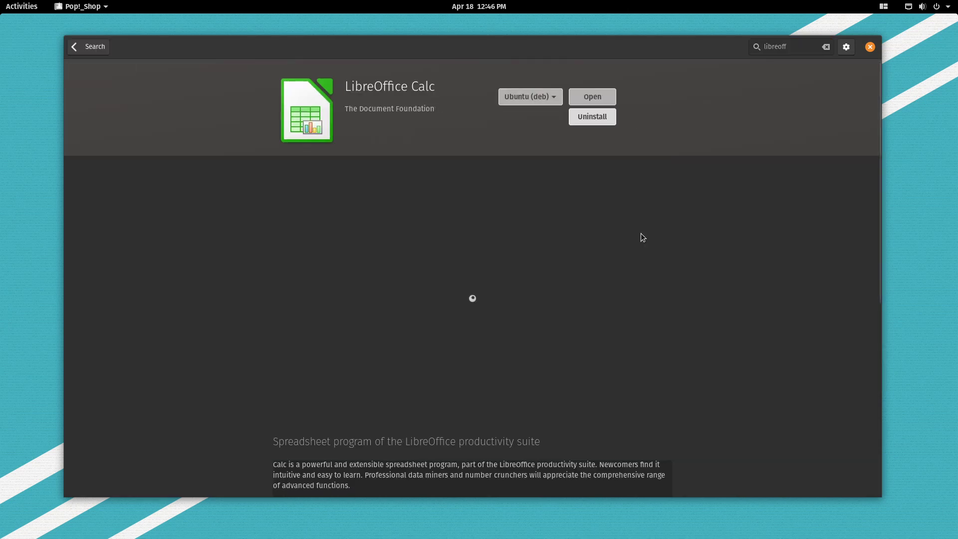
drag(877, 152, 944, 103)
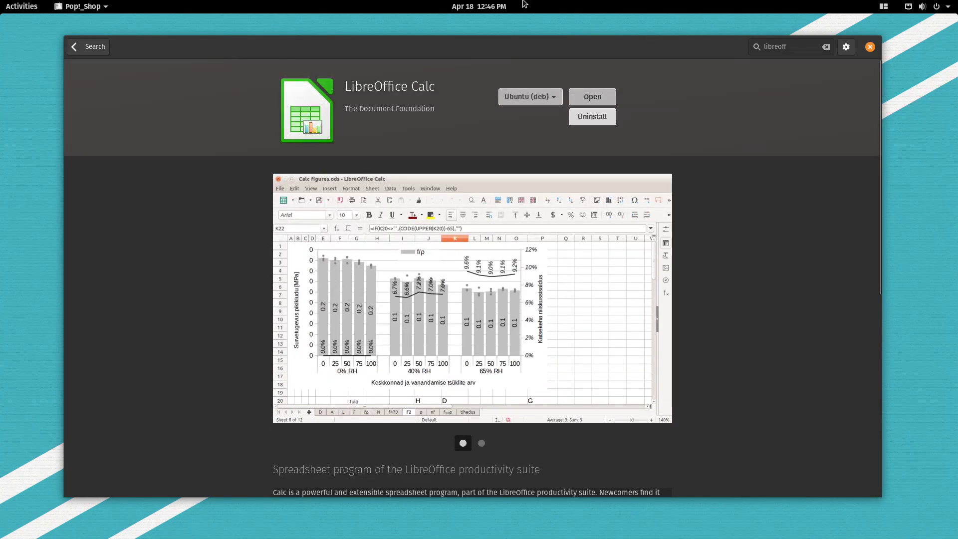
click(558, 99)
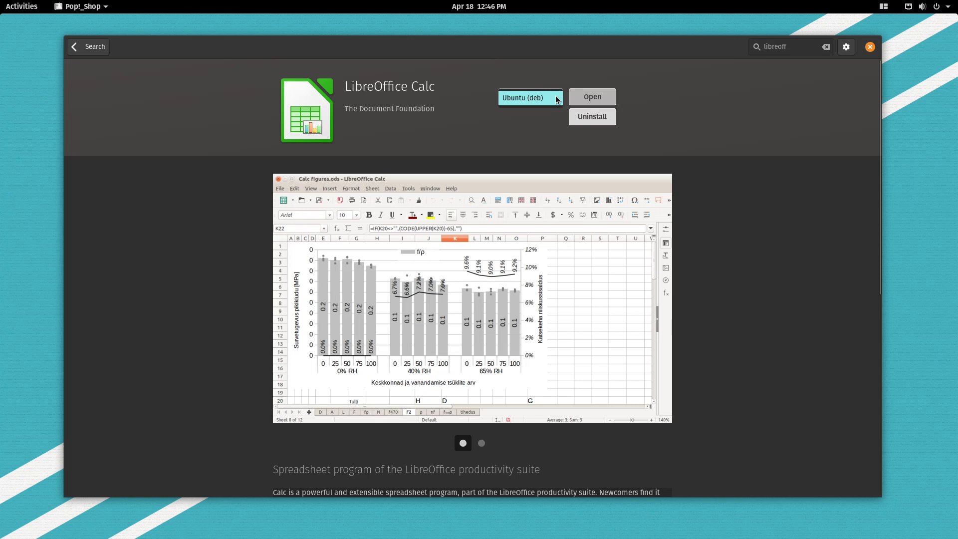
click(522, 105)
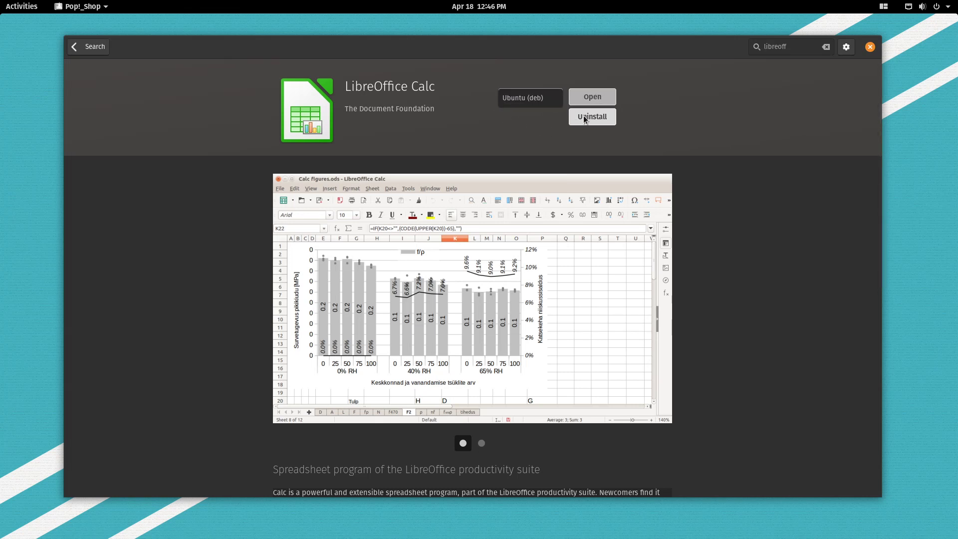
click(532, 100)
click(549, 97)
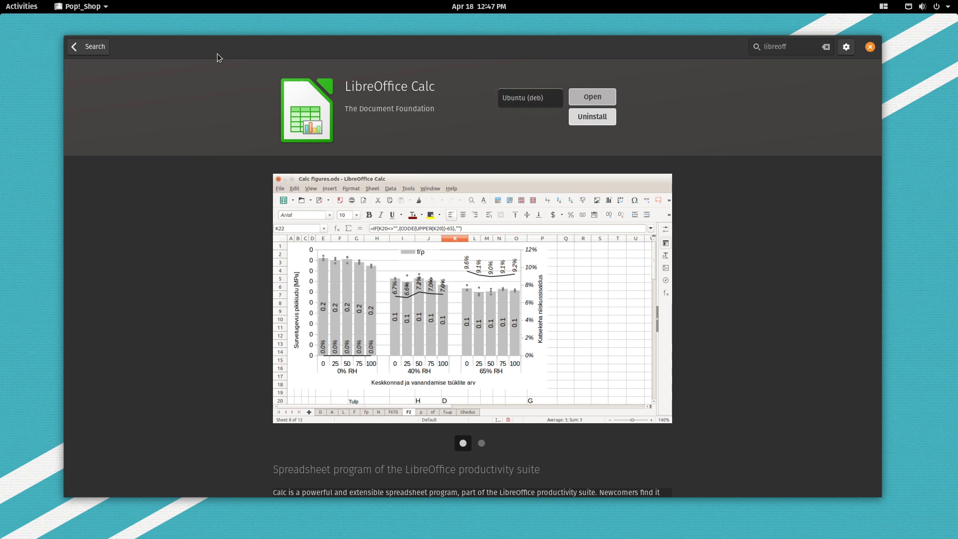
click(88, 48)
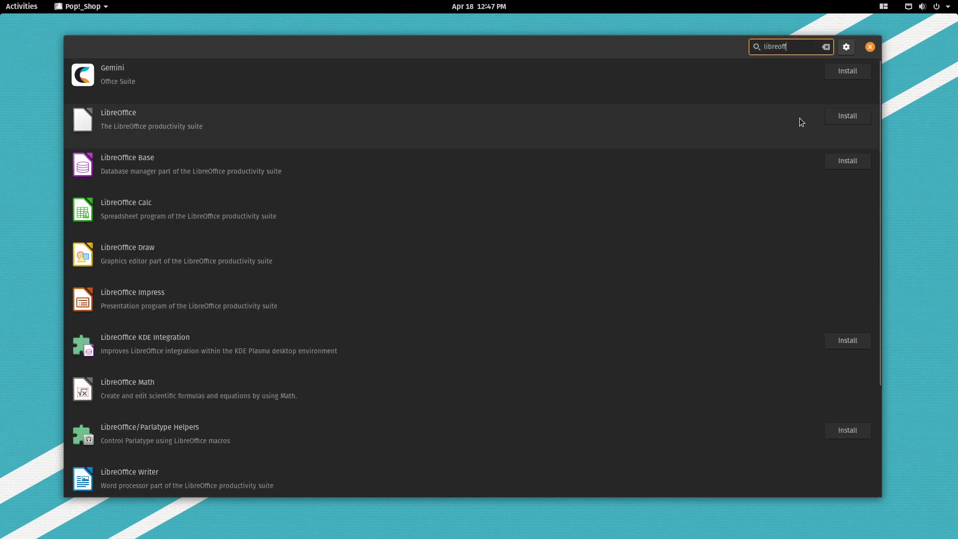
Check LibreOffice's flathub (flatpak) source, then return and clear the search.
click(92, 125)
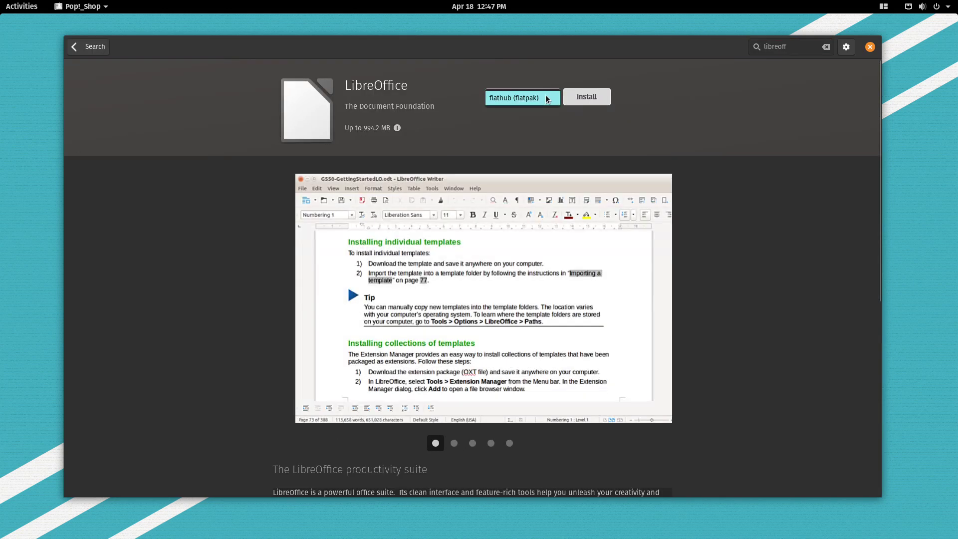
click(549, 99)
click(544, 99)
click(88, 47)
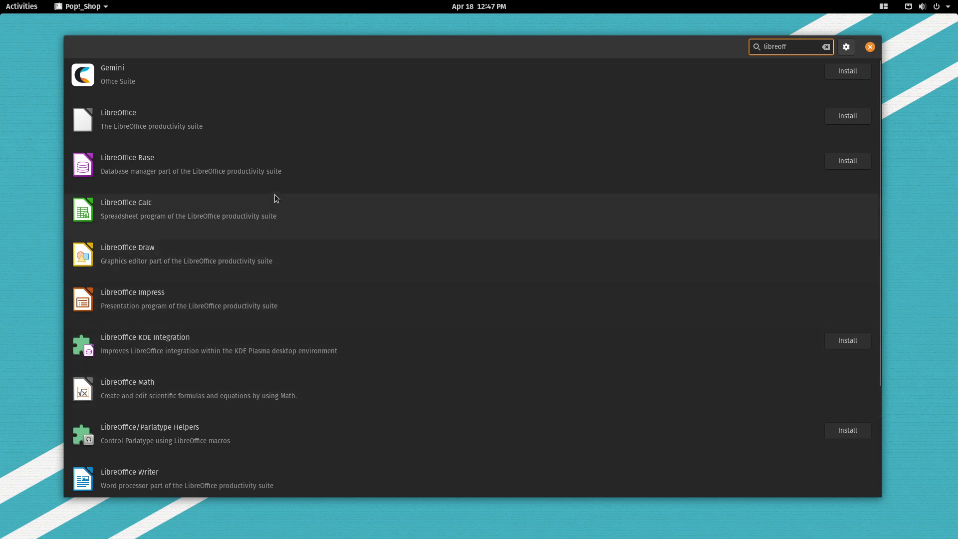
key(BackSpace)
key(BackSpace)
key(BackSpace)
key(BackSpace)
key(BackSpace)
key(BackSpace)
key(BackSpace)
key(BackSpace)
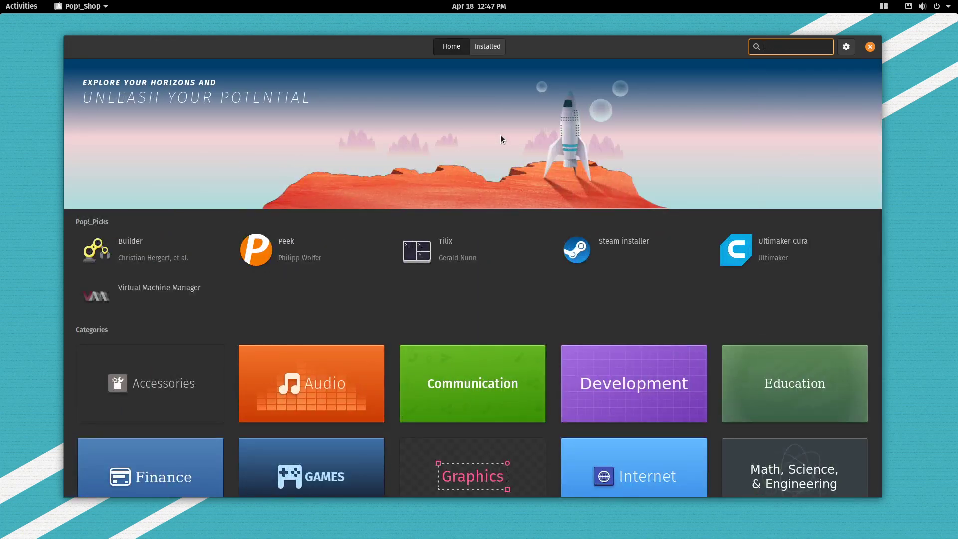
Look up Evolution and compare its Ubuntu (deb) and flathub (flatpak) packages, ending on flathub (779.3 MB).
text(evolution)
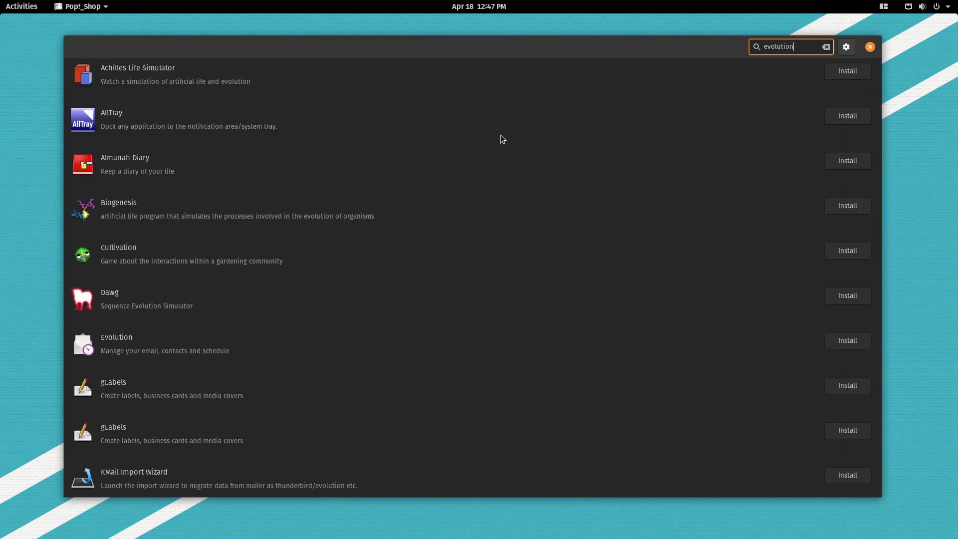
click(351, 342)
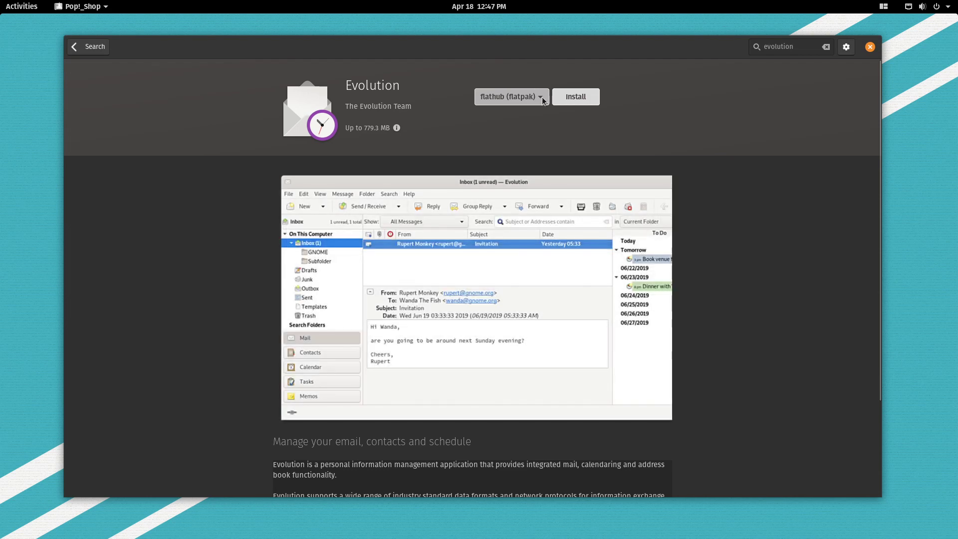
click(542, 96)
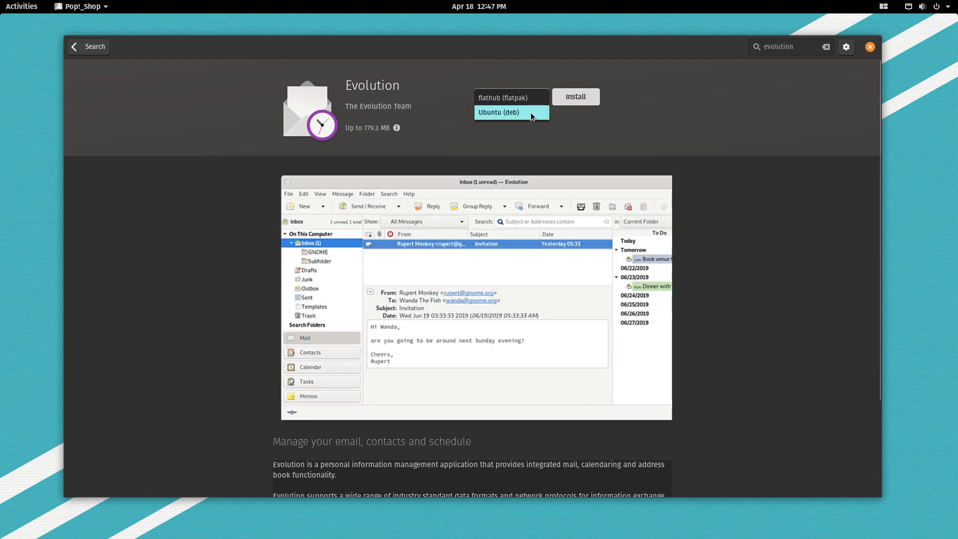
click(531, 113)
click(543, 97)
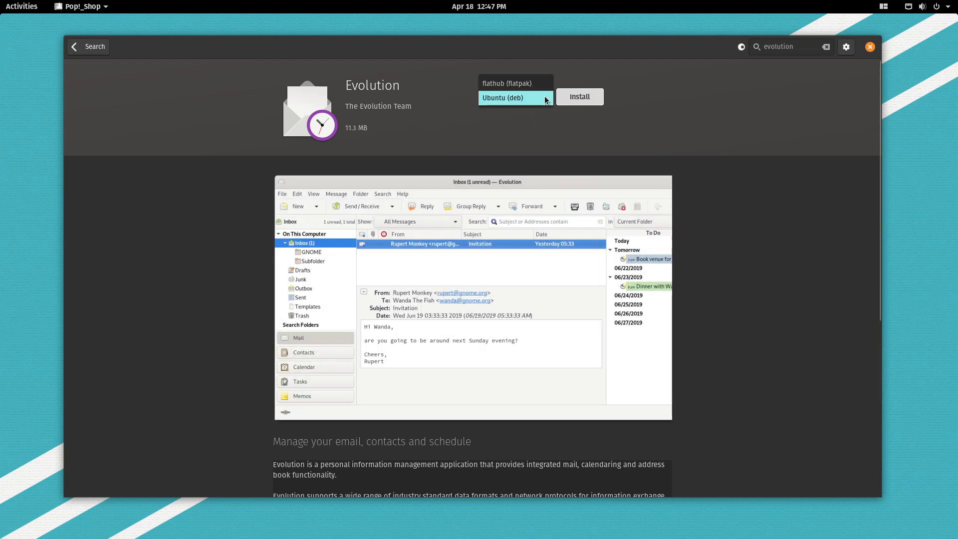
click(544, 97)
click(544, 98)
click(543, 84)
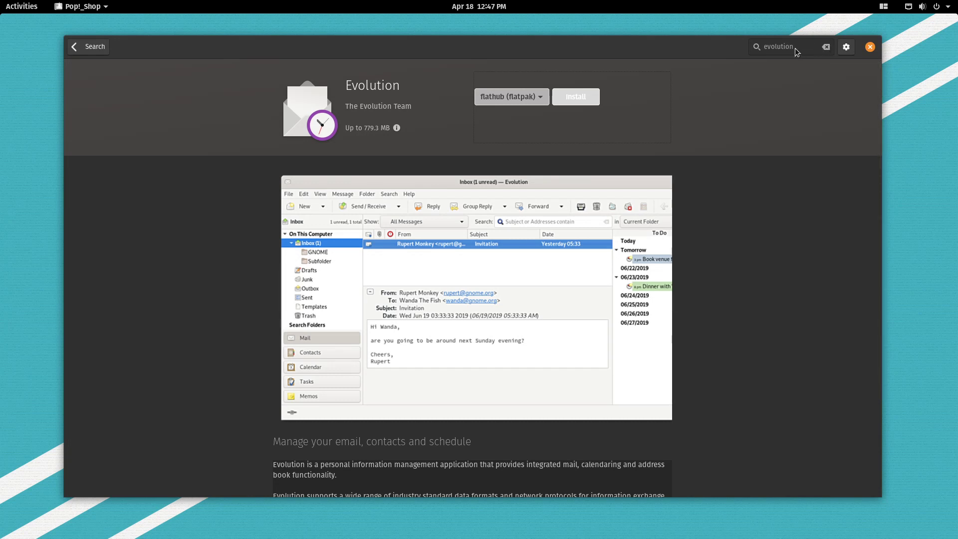
Close Pop!_Shop and relaunch it from the dock.
click(870, 47)
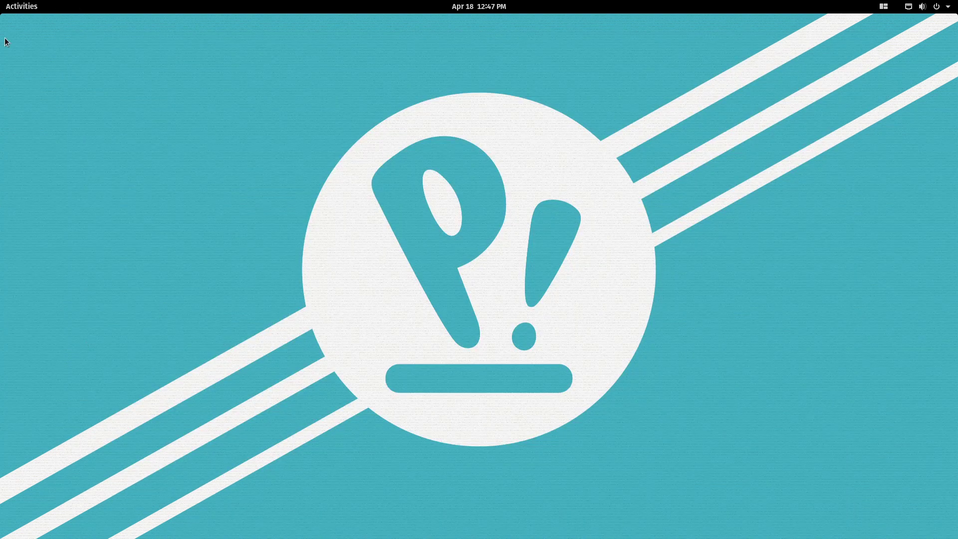
click(22, 6)
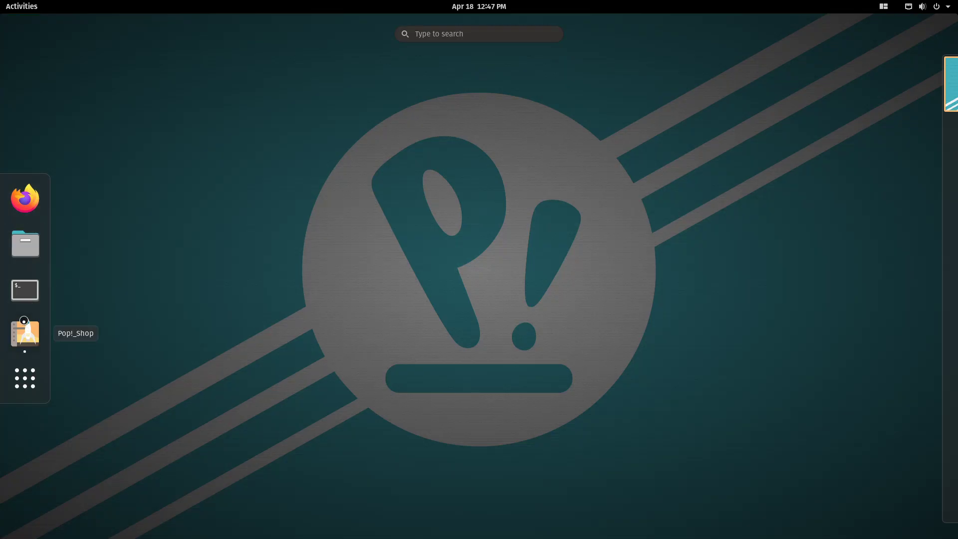
click(24, 330)
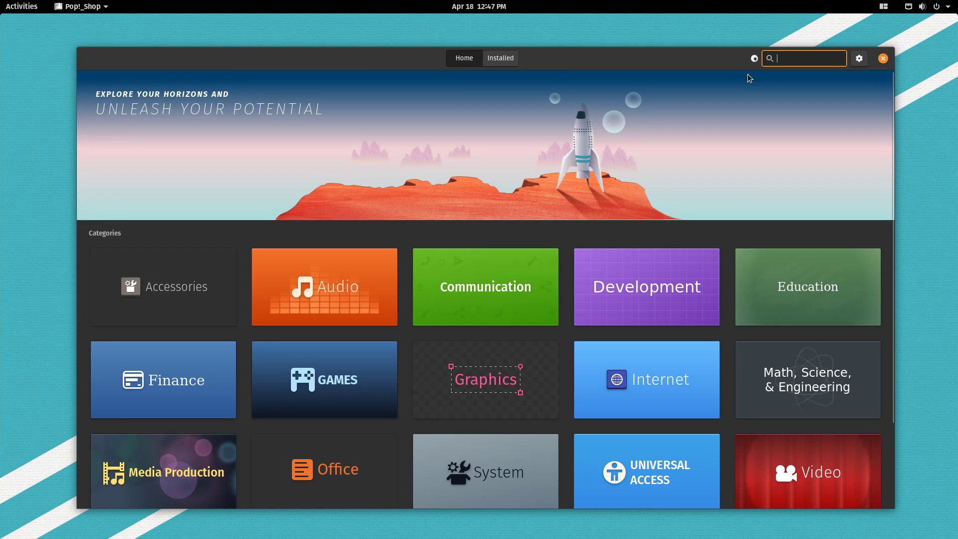
Search 'gimp' and open GNU Image Manipulation Program, keeping flathub (flatpak) at 852.0 MB.
text(gimp)
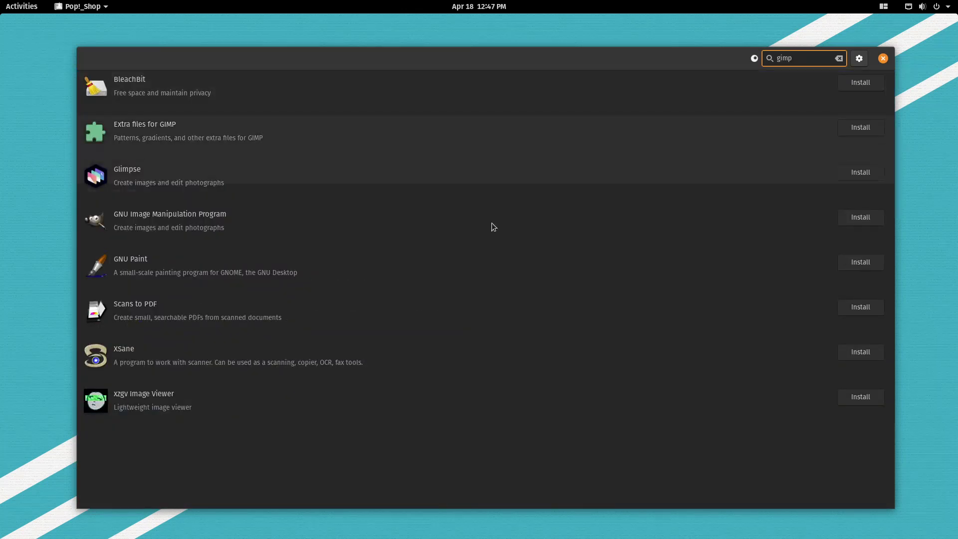
click(308, 232)
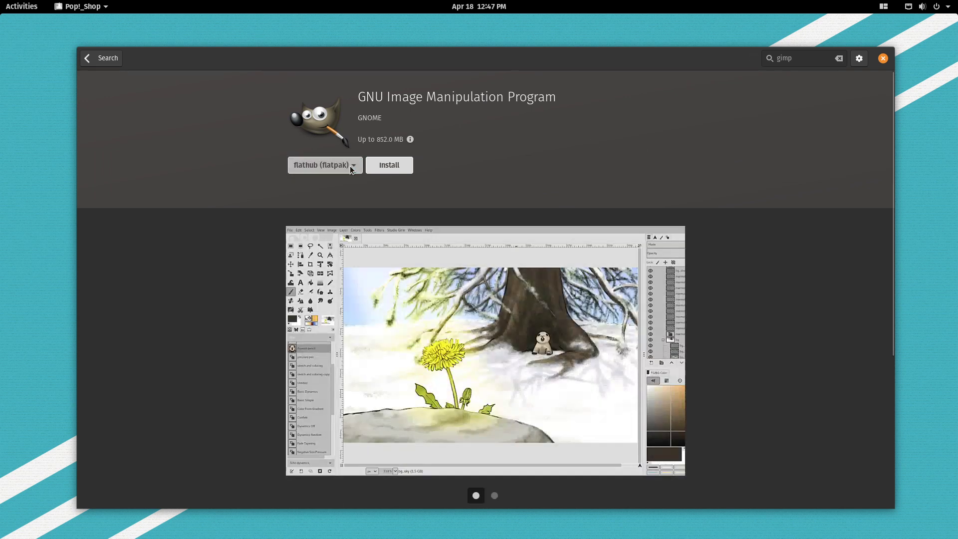
click(350, 165)
click(352, 170)
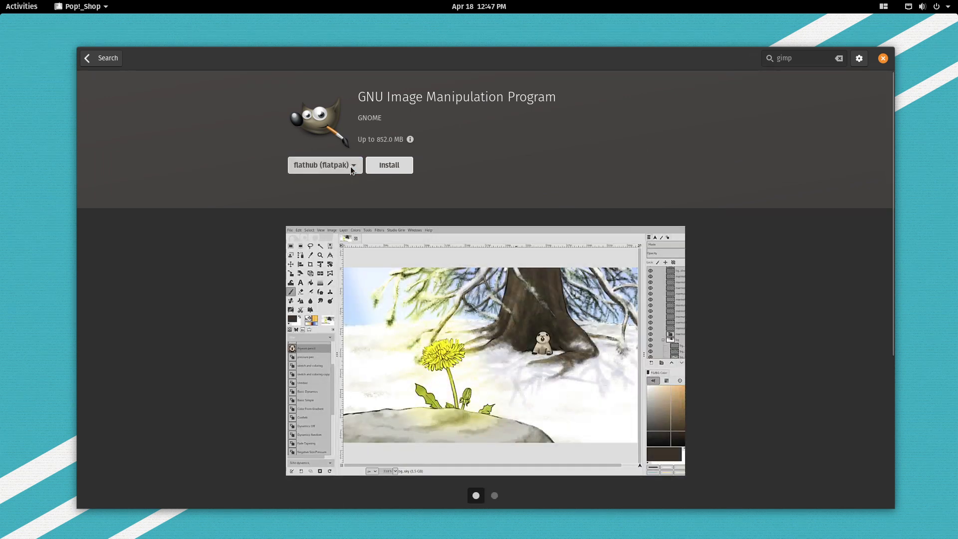
click(20, 6)
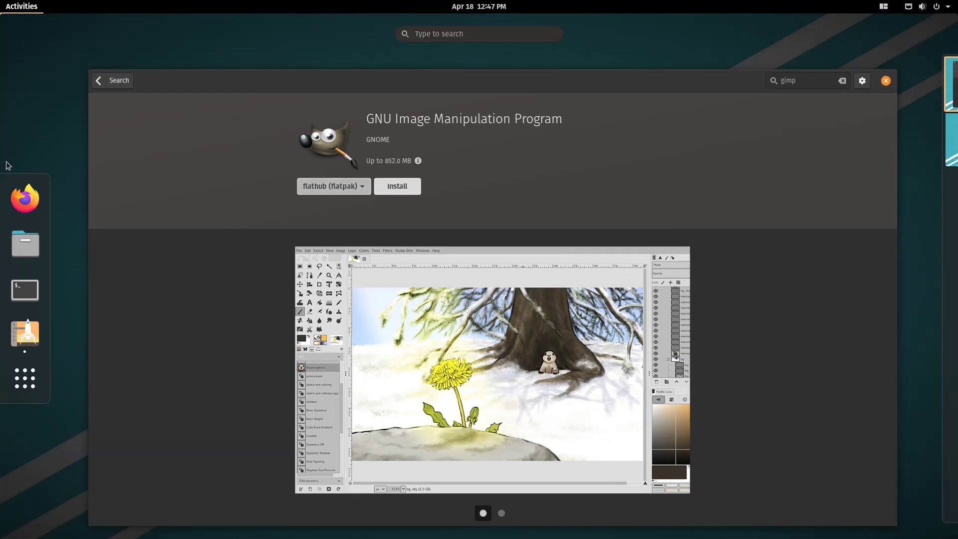
In a terminal, run sudo apt install gimp, entering the password and accepting the 48 new packages.
click(25, 288)
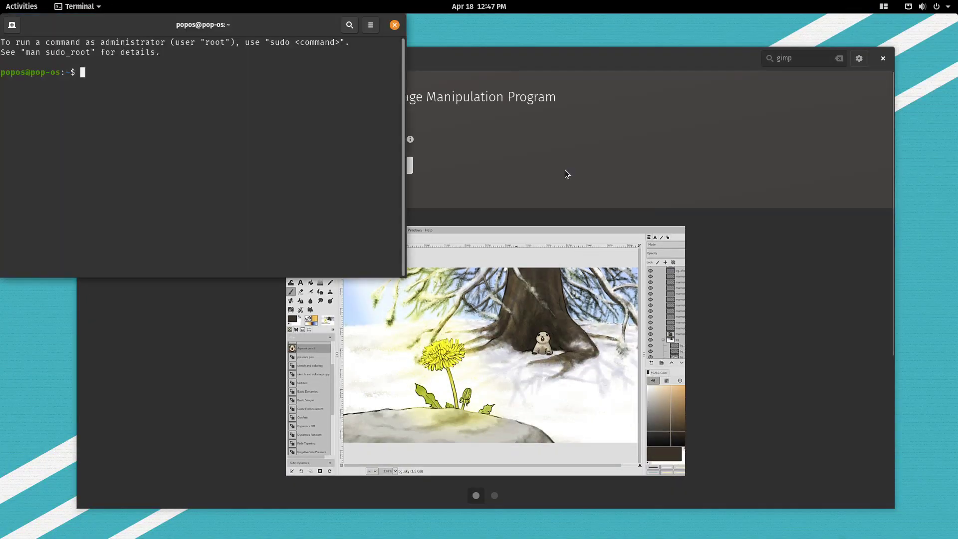
text(sudo apt a)
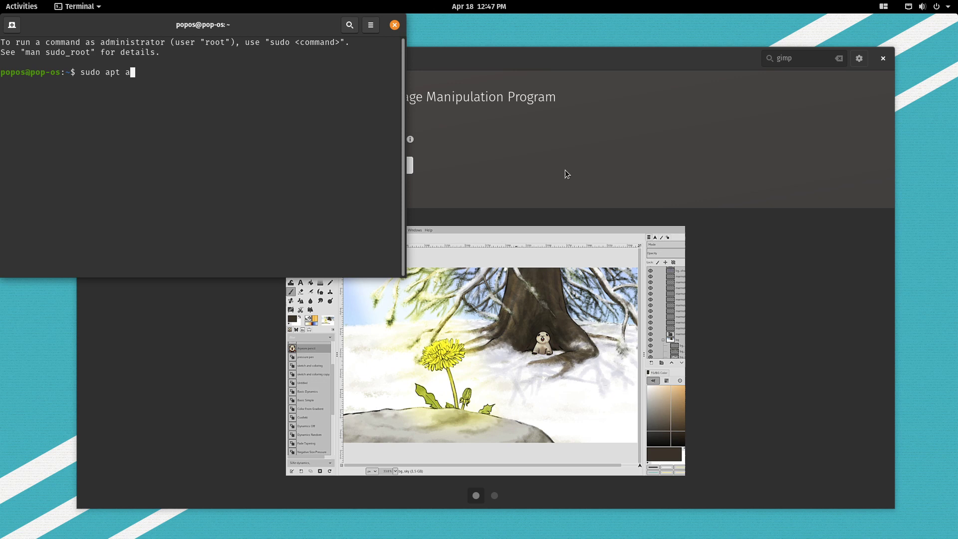
key(BackSpace)
text(install gimp)
key(Return)
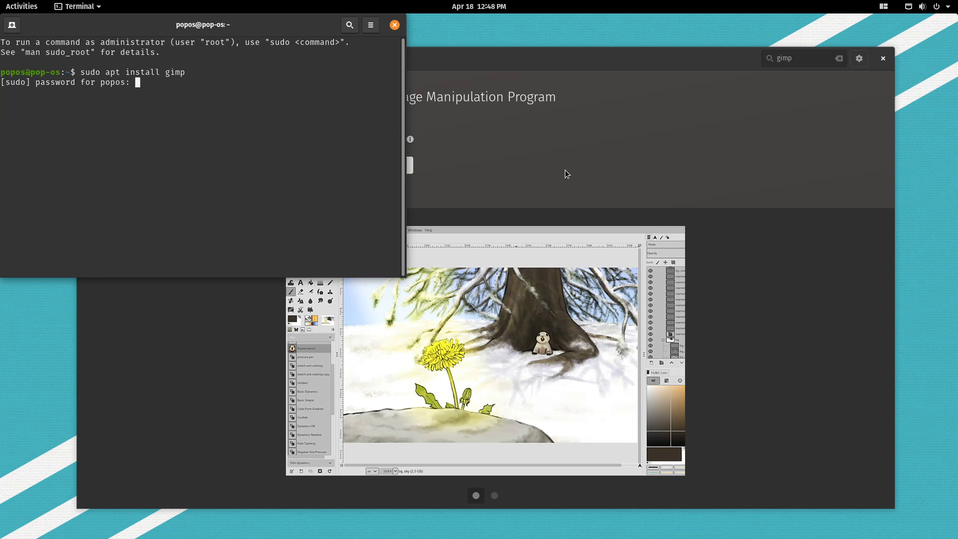
key(Return)
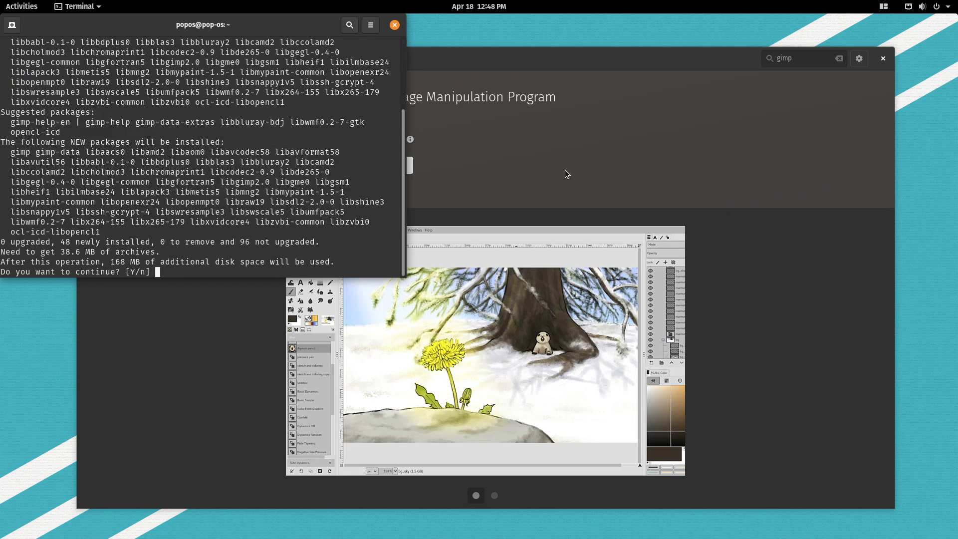
key(Return)
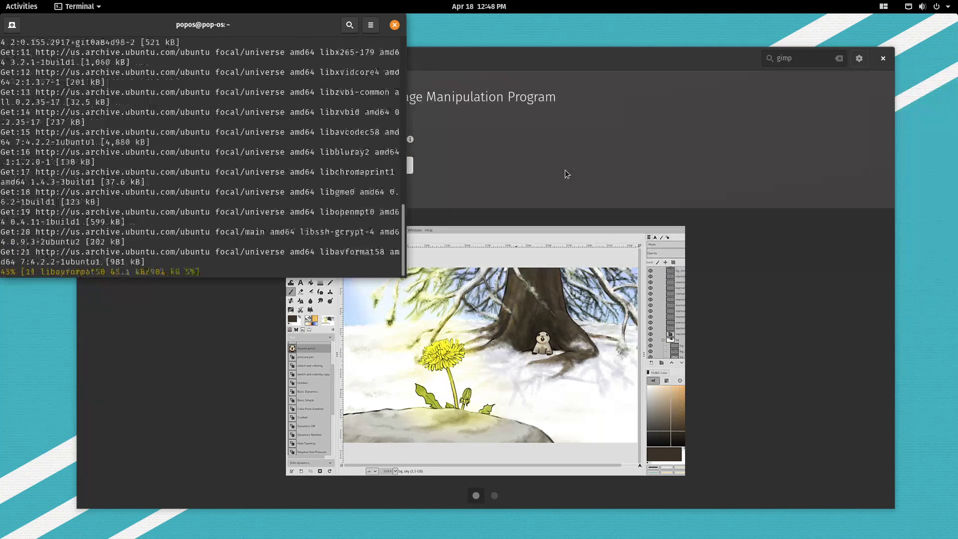
Close the Pop!_Shop window, then exit the terminal once gimp 2.10.18 finishes installing.
click(889, 59)
click(885, 58)
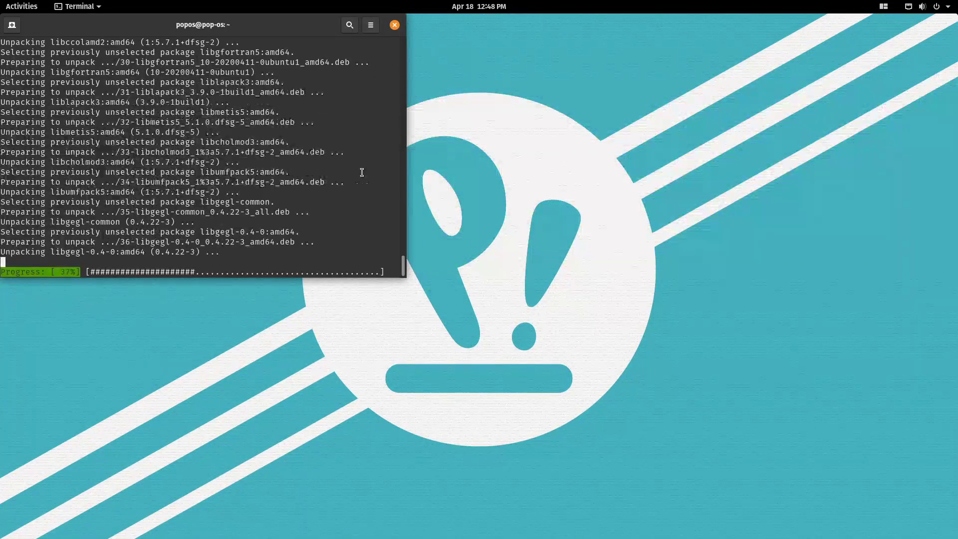
drag(285, 26, 472, 54)
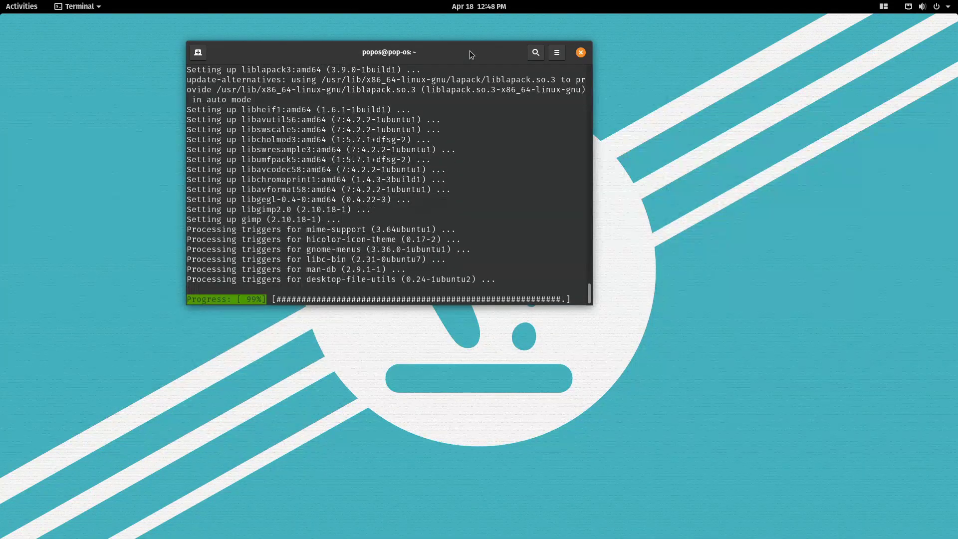
text(exit)
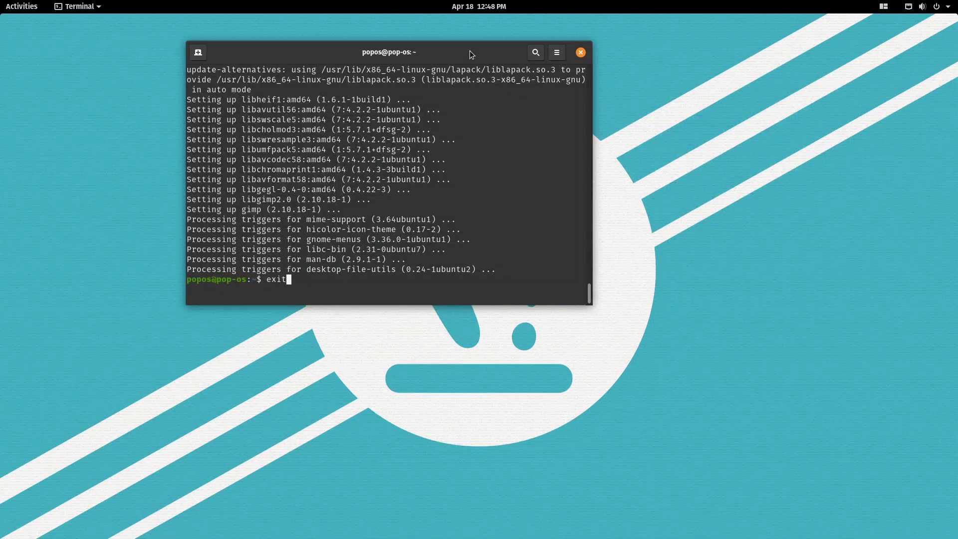
key(Return)
click(2, 4)
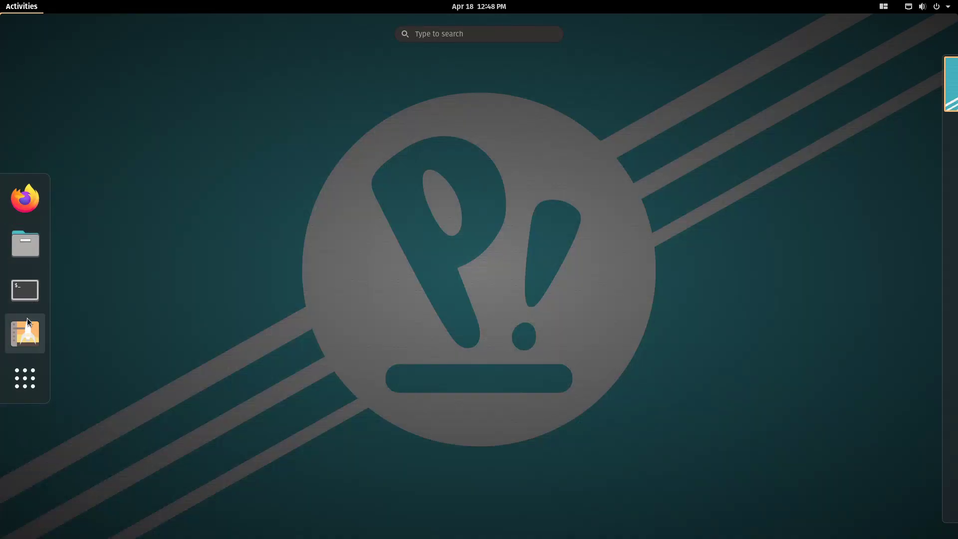
Relaunch Pop!_Shop in an enlarged window and search 'gimp', returning from GIMP's page to the results.
click(26, 322)
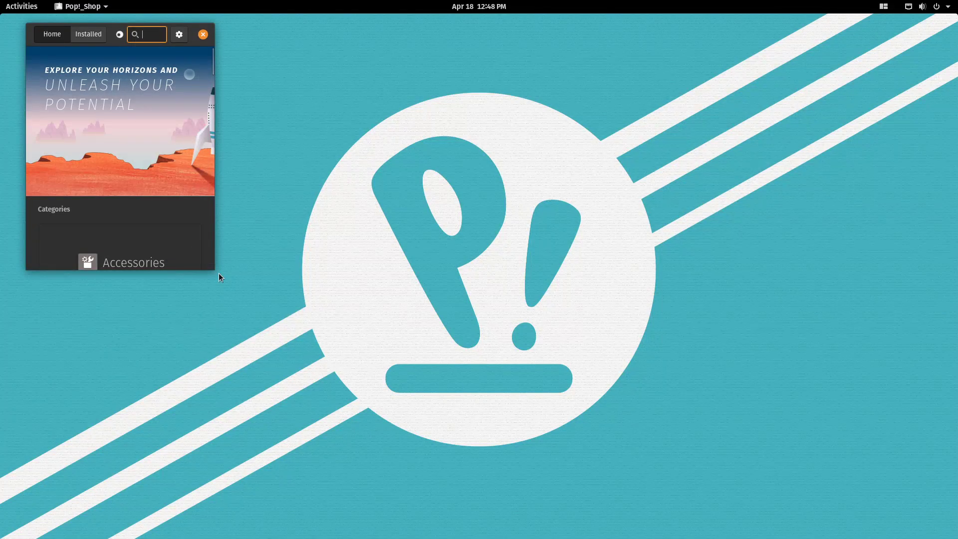
drag(214, 268, 868, 469)
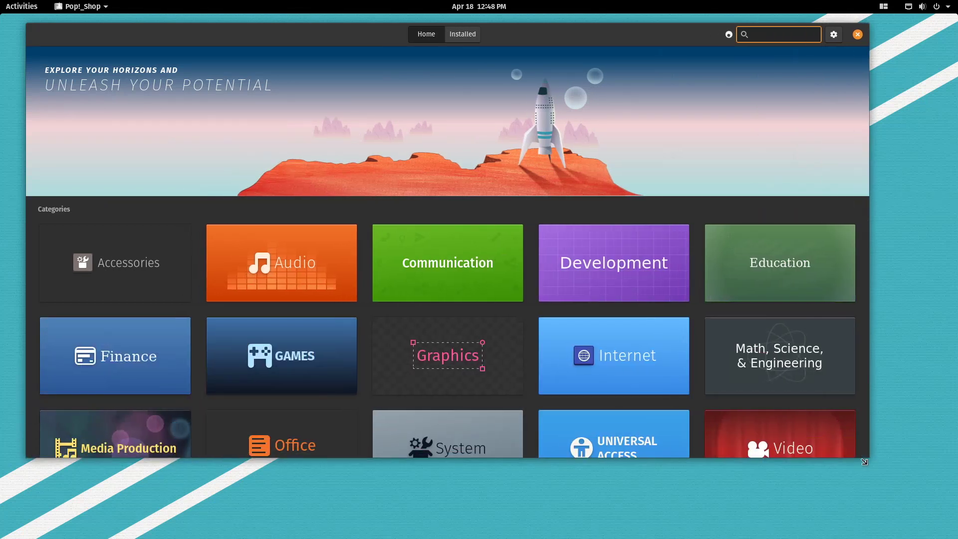
text(gimp)
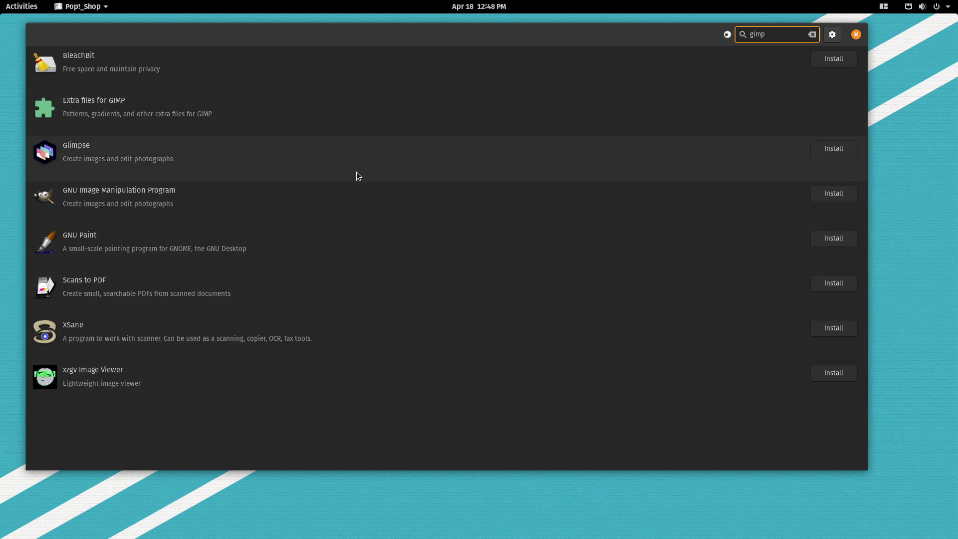
click(343, 191)
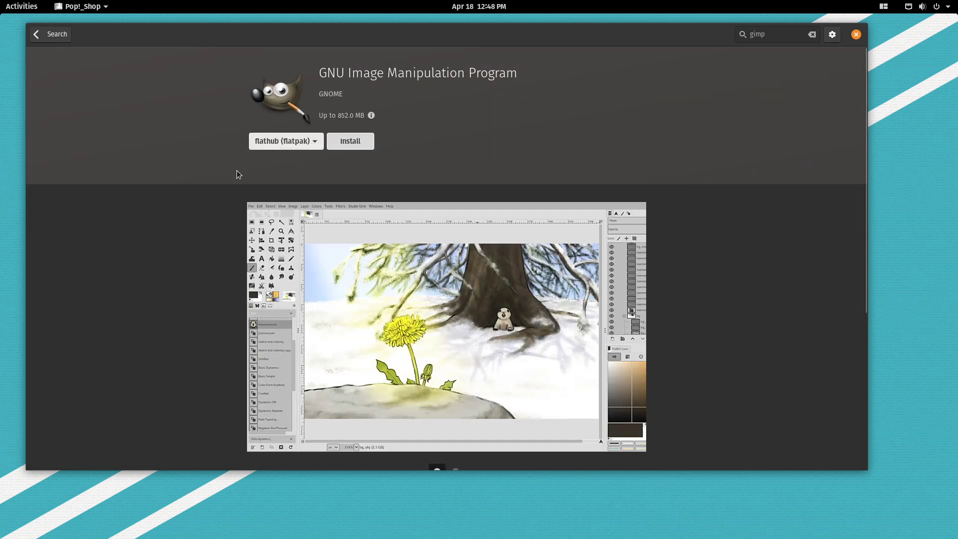
click(36, 34)
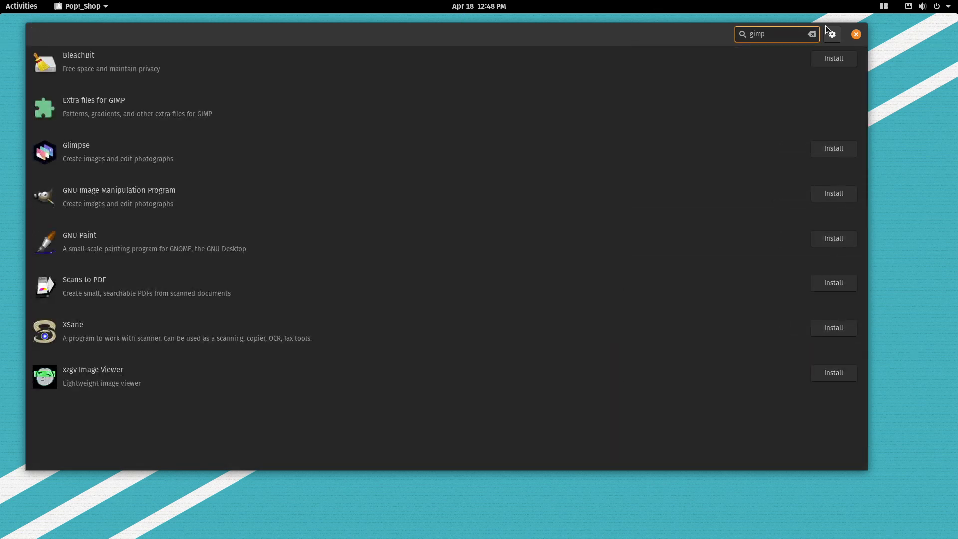
Search 'gnu im', scroll through the results, then clear the search back to the Home page.
click(813, 35)
text(g)
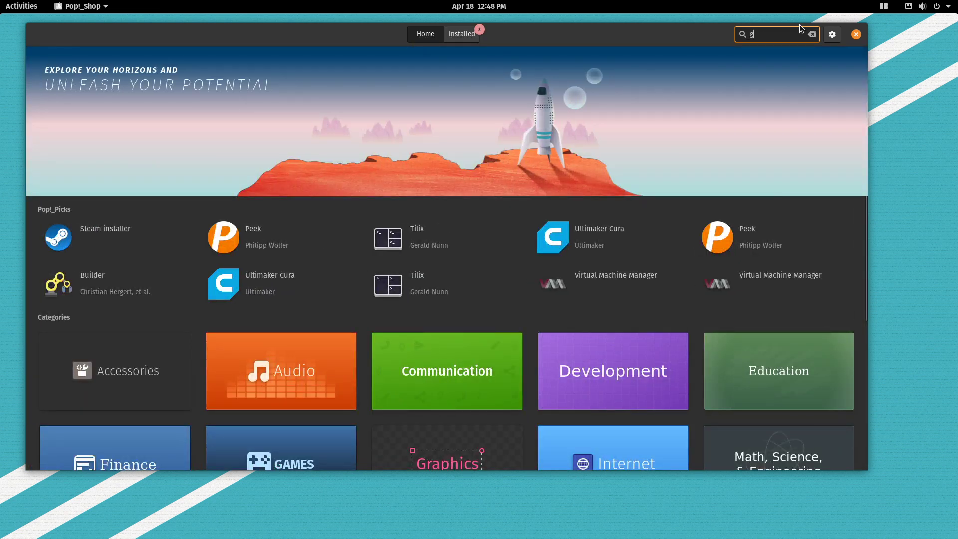
text(nu image)
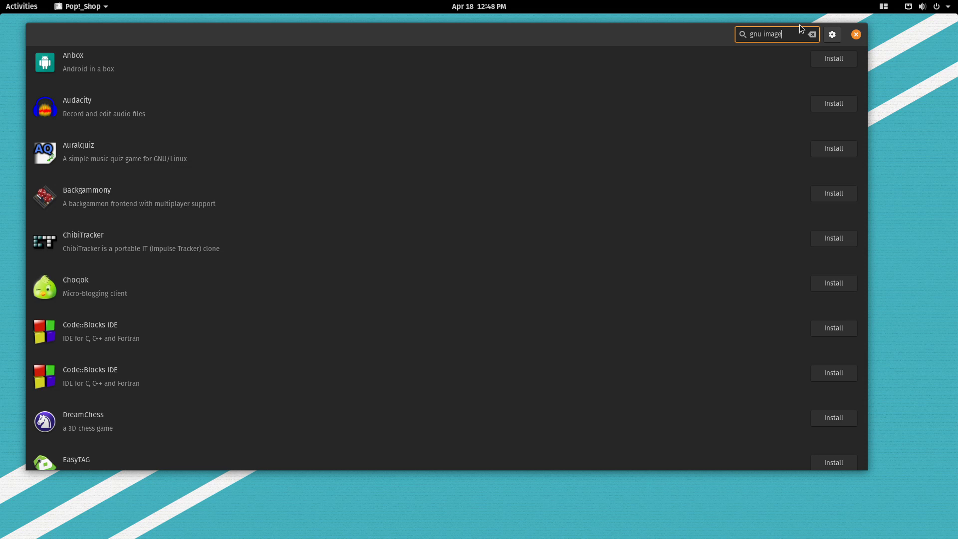
scroll(529, 216, down, 10)
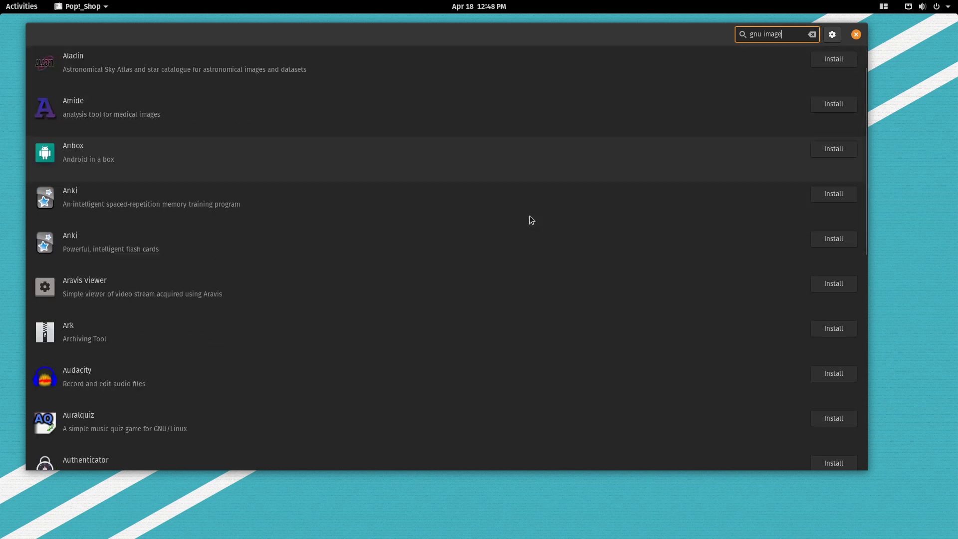
scroll(530, 225, down, 10)
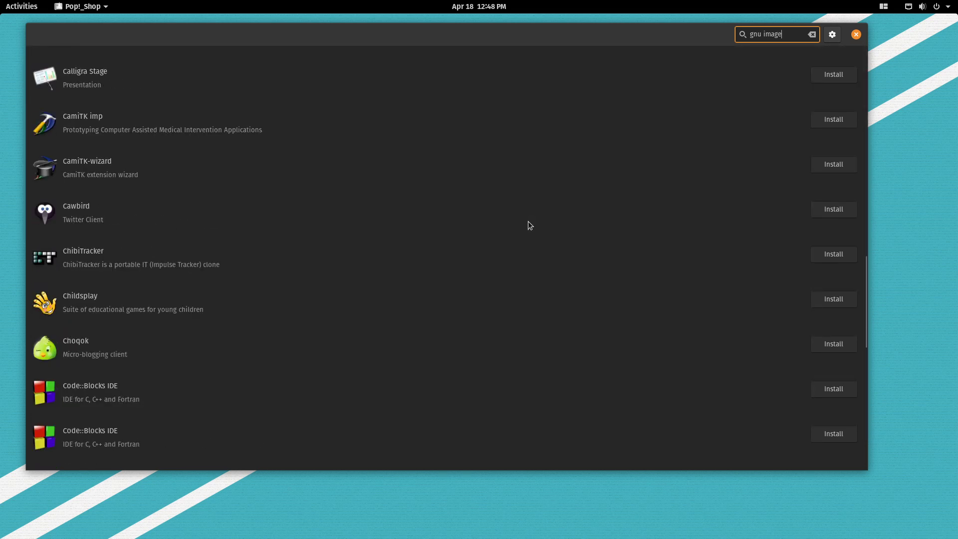
scroll(530, 226, down, 10)
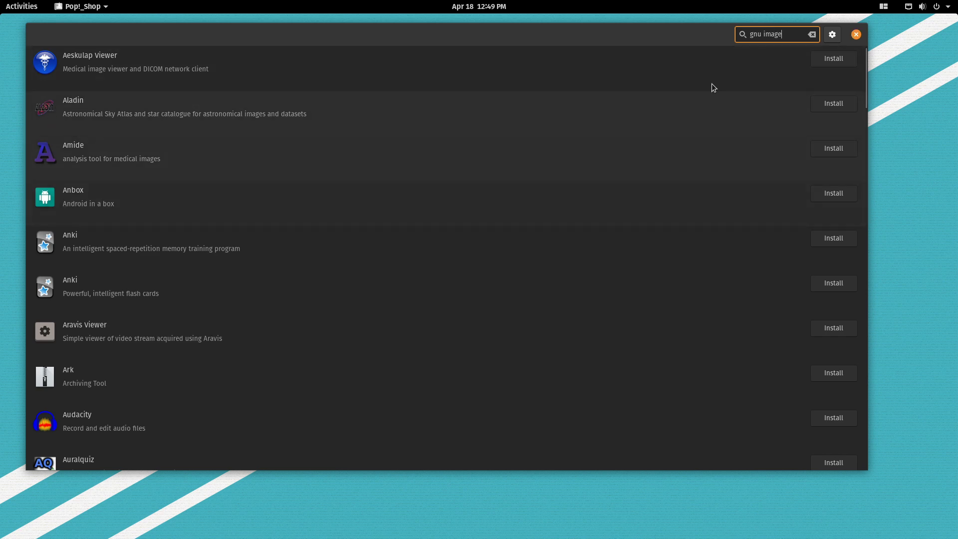
click(812, 34)
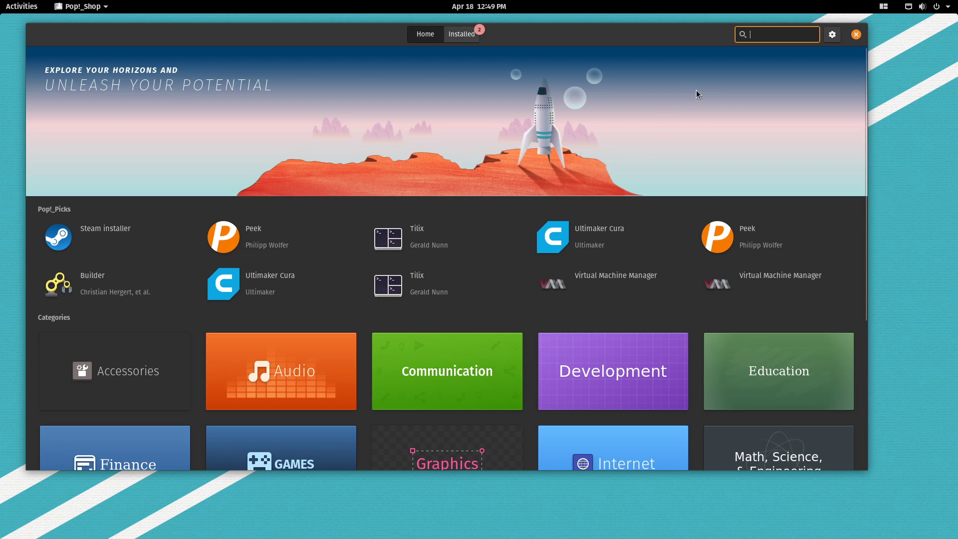
text(kdenl)
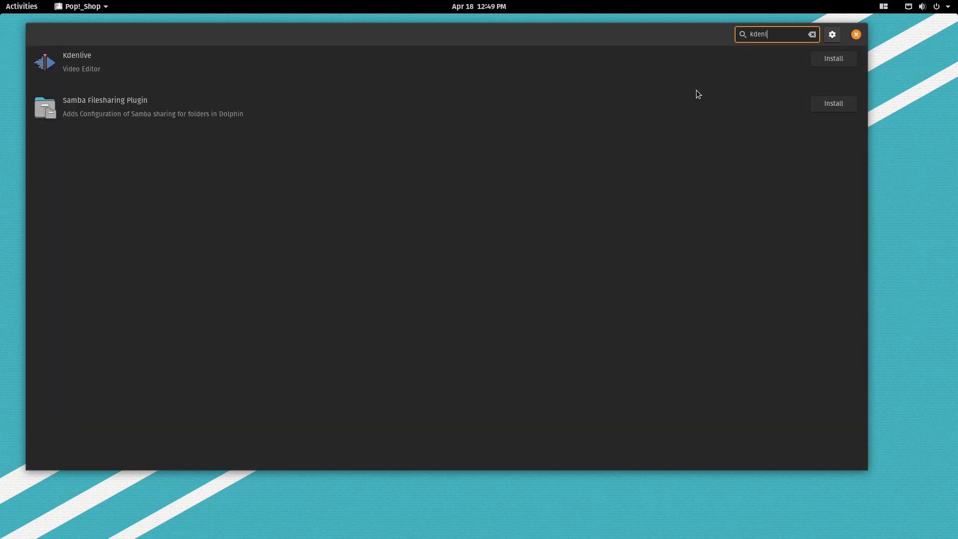
click(318, 62)
click(502, 91)
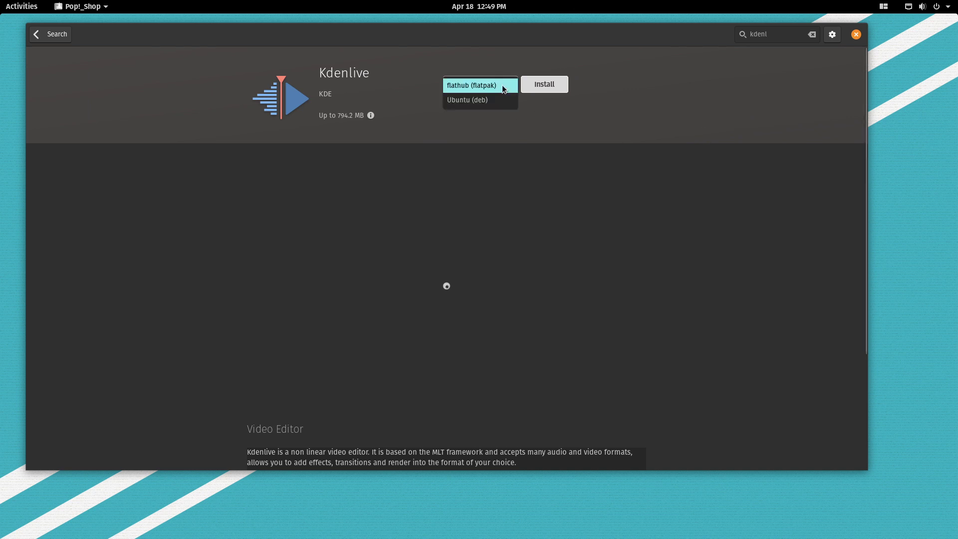
click(599, 98)
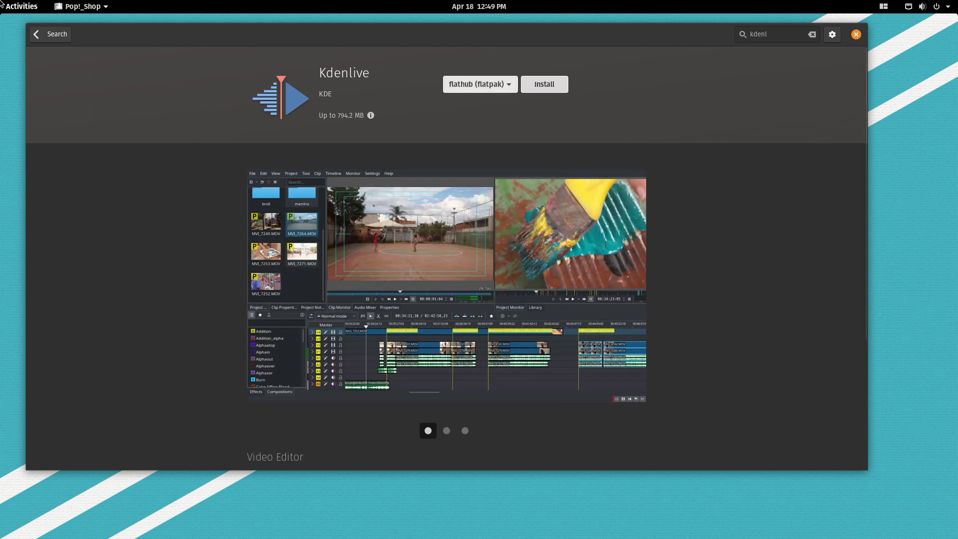
click(61, 37)
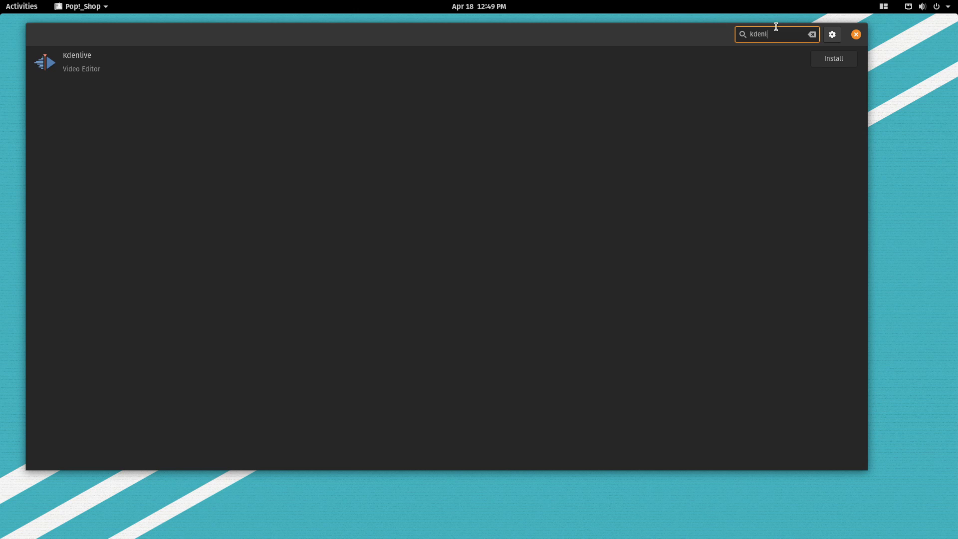
click(810, 37)
text(t)
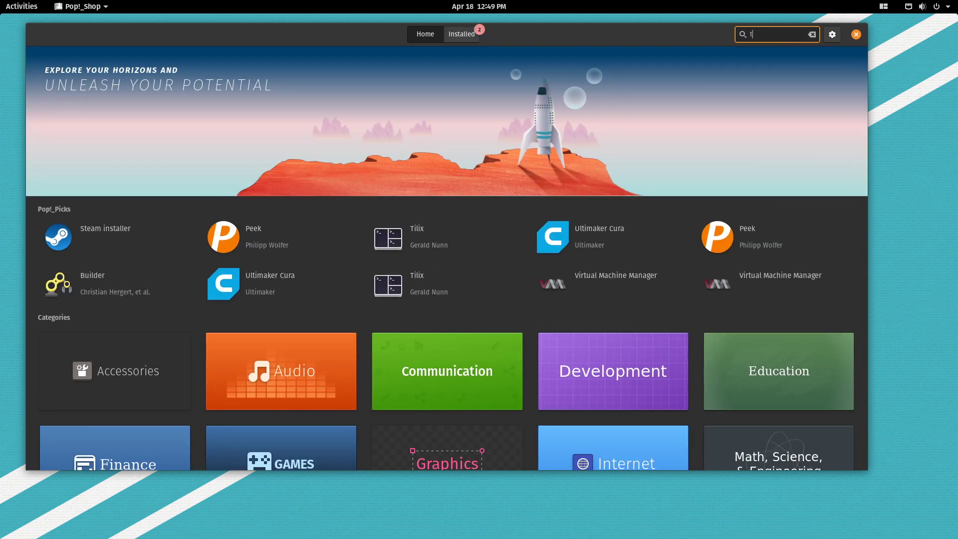
text(hunderbird)
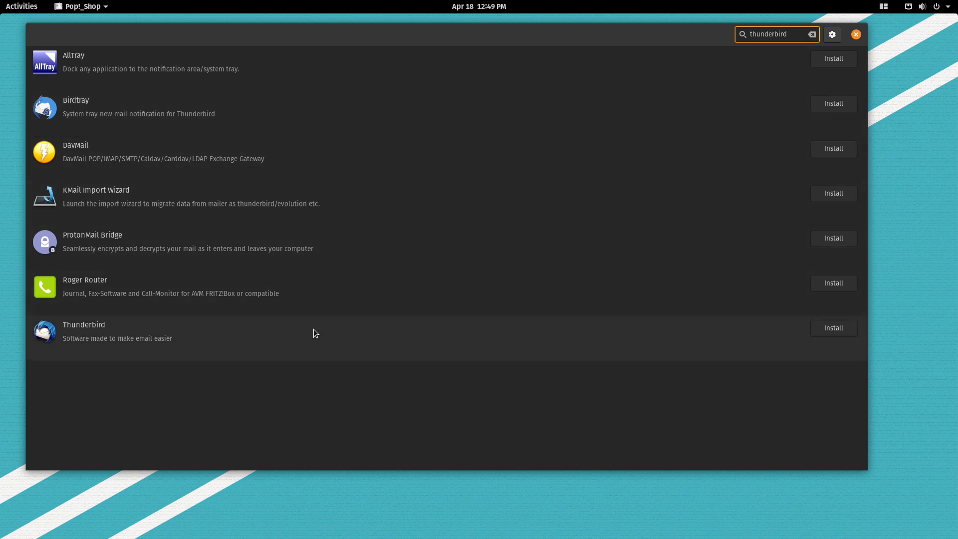
click(313, 329)
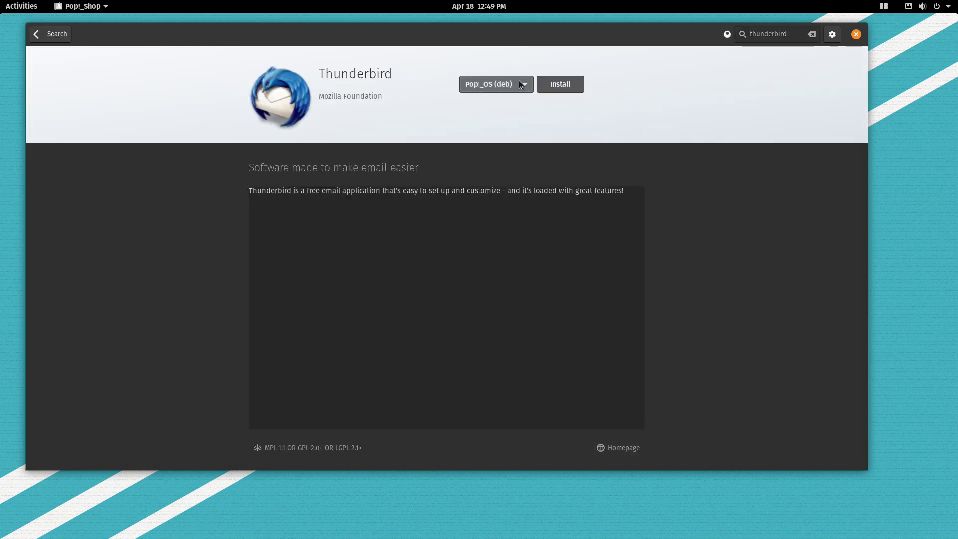
click(520, 81)
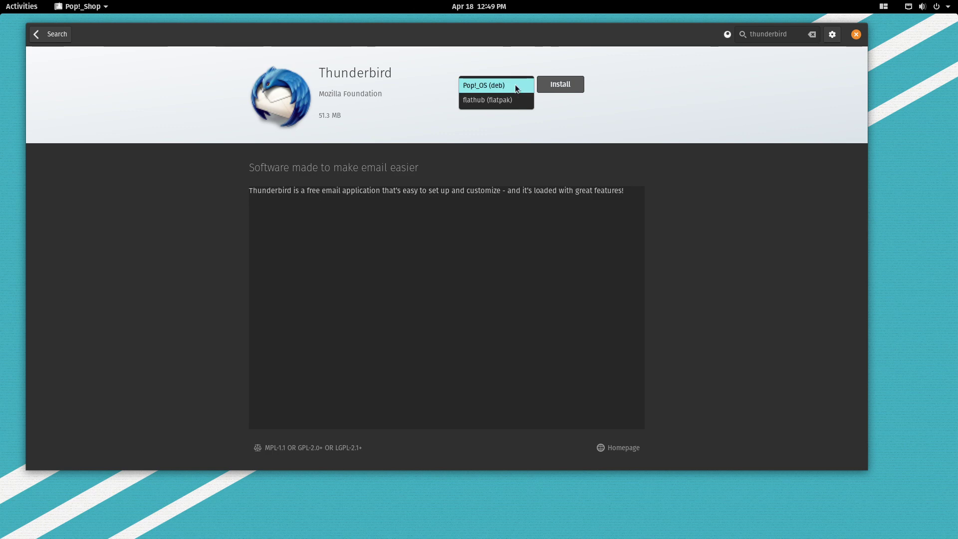
click(514, 85)
click(37, 33)
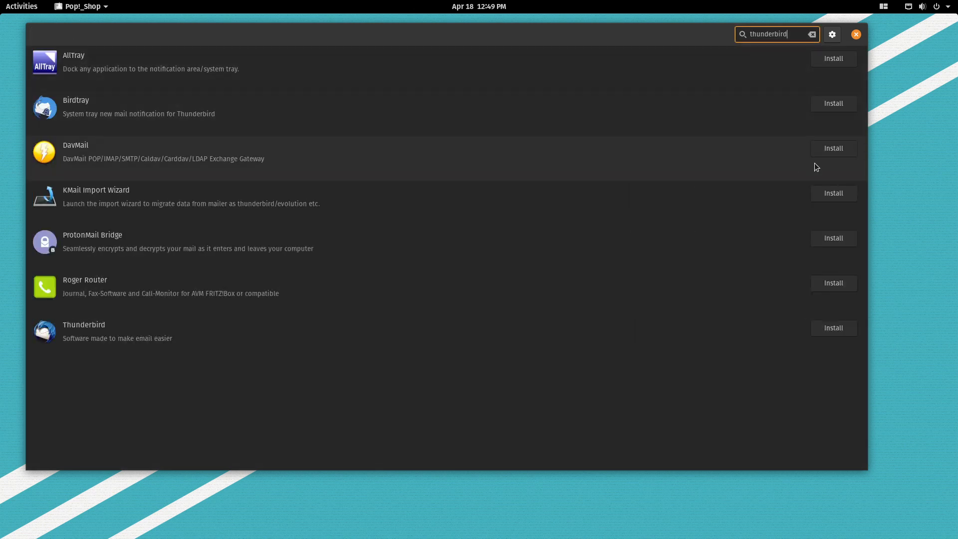
click(813, 35)
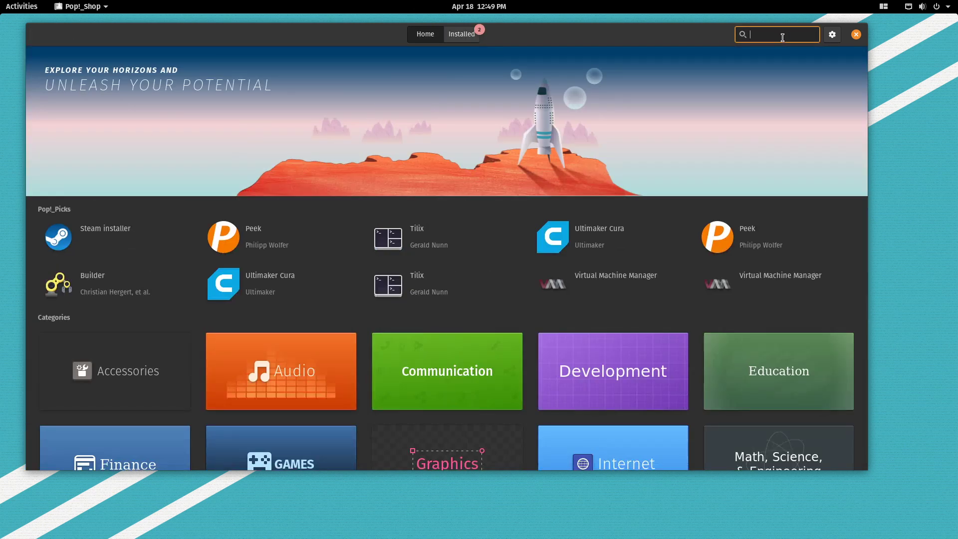
Search 'simplesc', view SimpleScreenRecorder's details (Ubuntu deb, 12.8 MB), then clear the search text.
text(simplee)
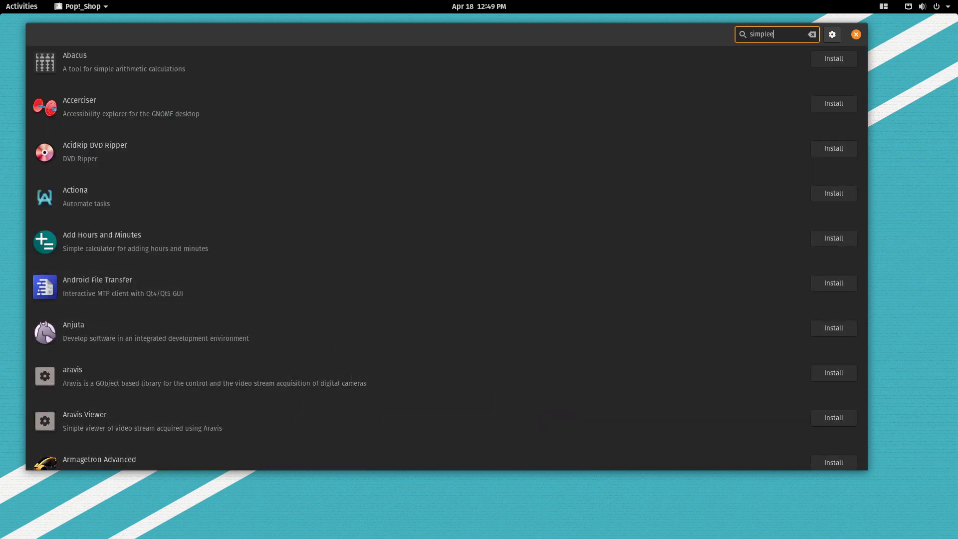
key(BackSpace)
text(scr)
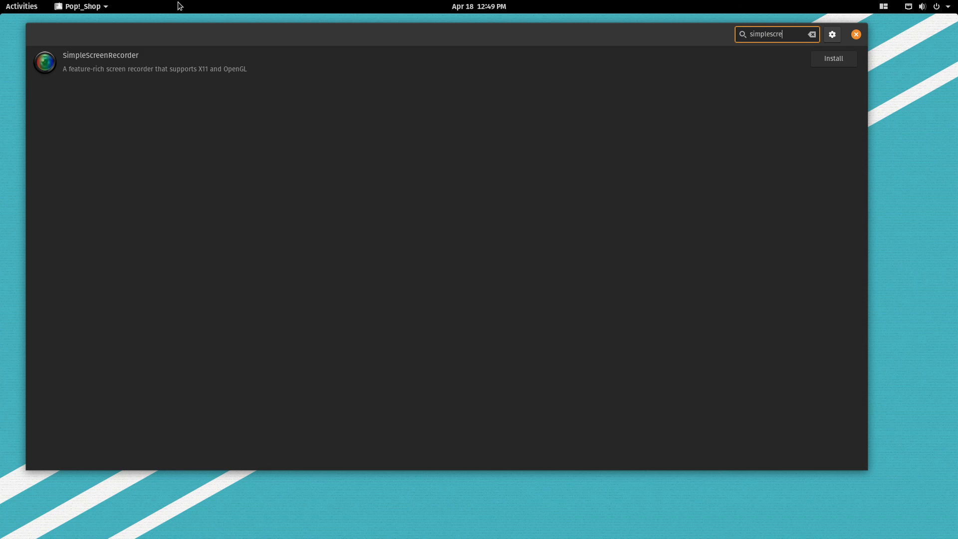
click(181, 56)
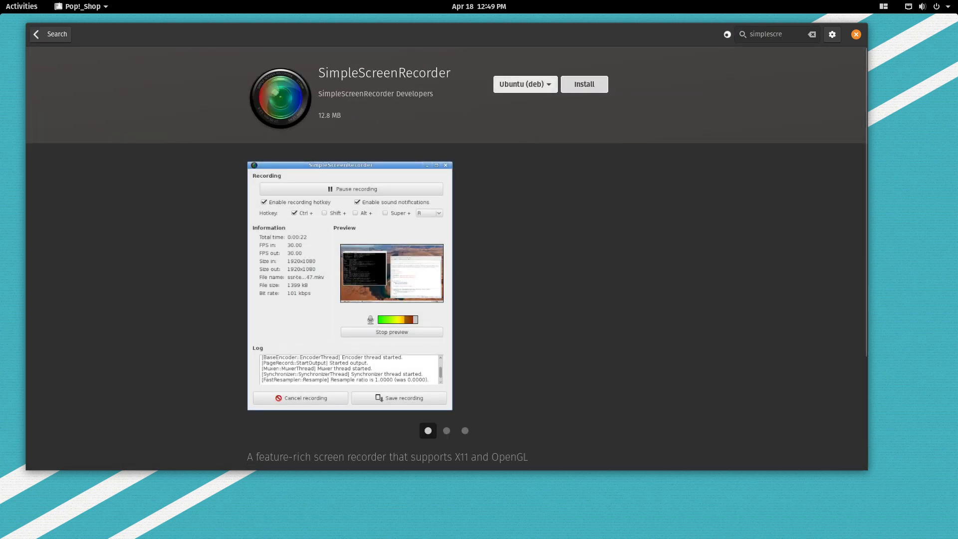
click(42, 30)
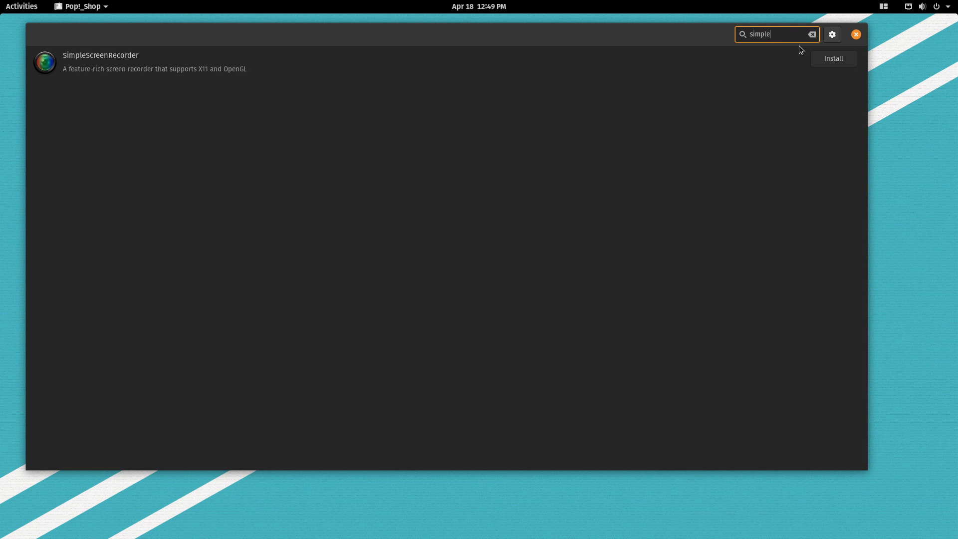
key(BackSpace)
key(BackSpace)
key(BackSpace)
key(BackSpace)
key(BackSpace)
key(BackSpace)
Search 'kodi' and view both listings, Kodi Media center and Kodi Manage and view your media.
text(kodi)
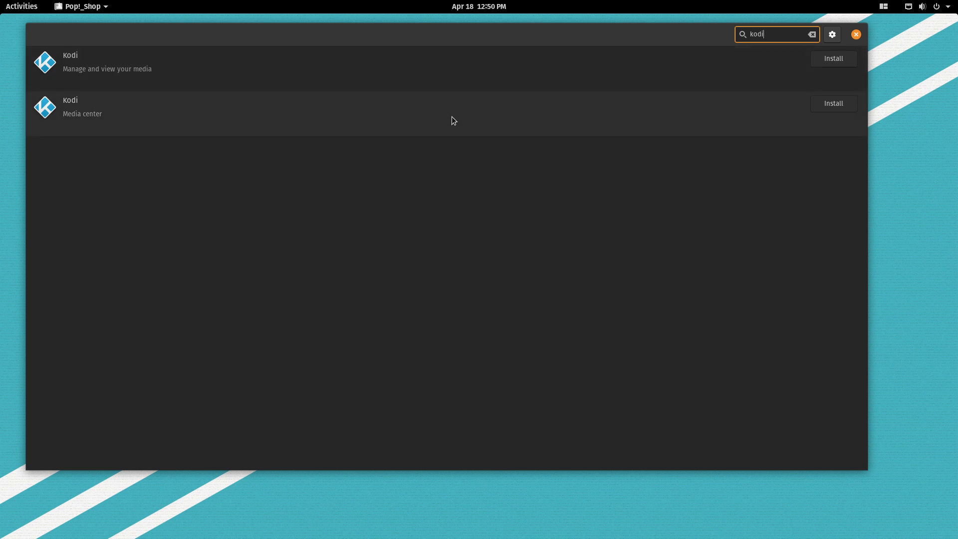
click(447, 116)
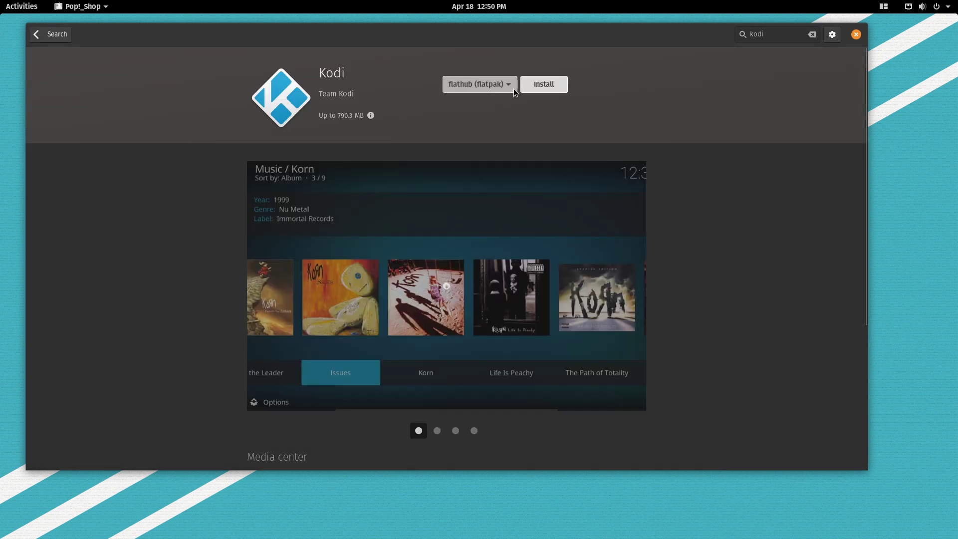
click(512, 90)
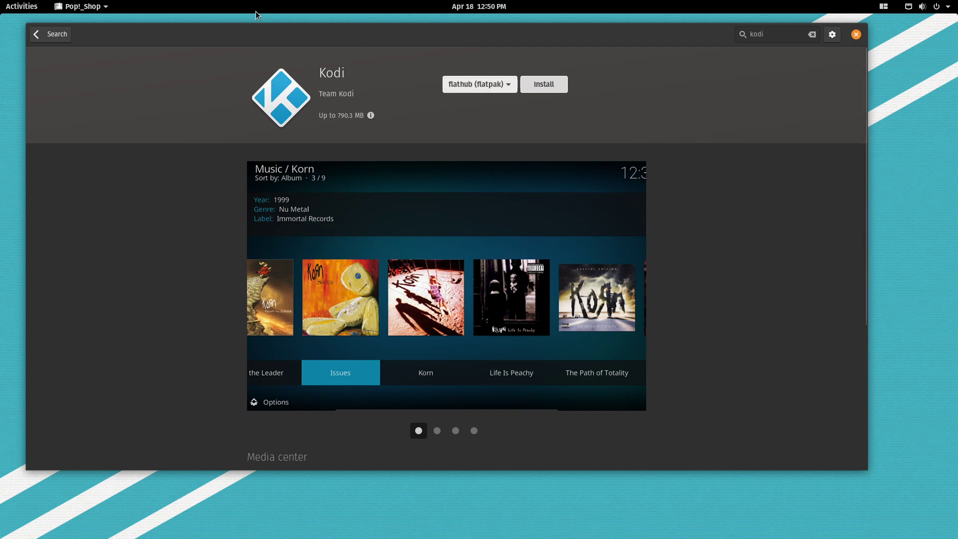
click(63, 39)
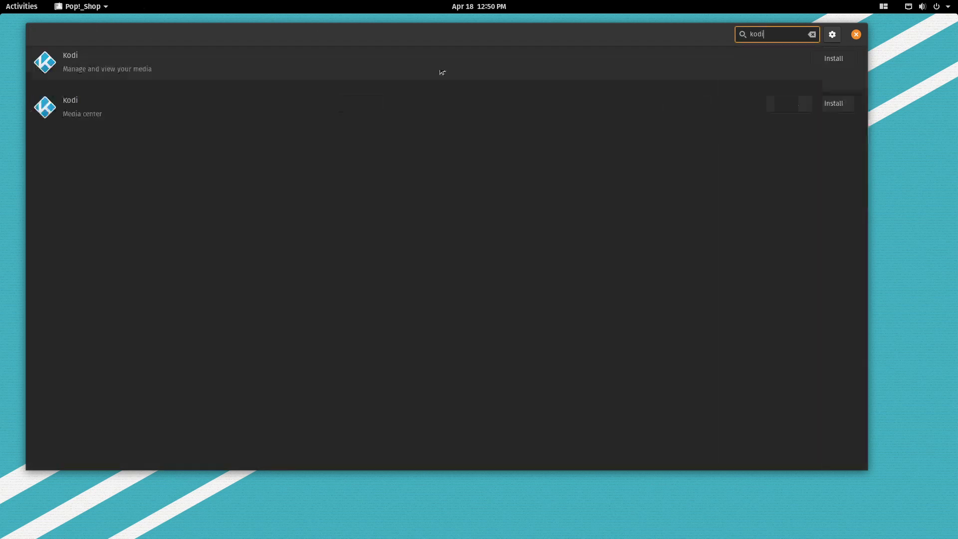
click(585, 75)
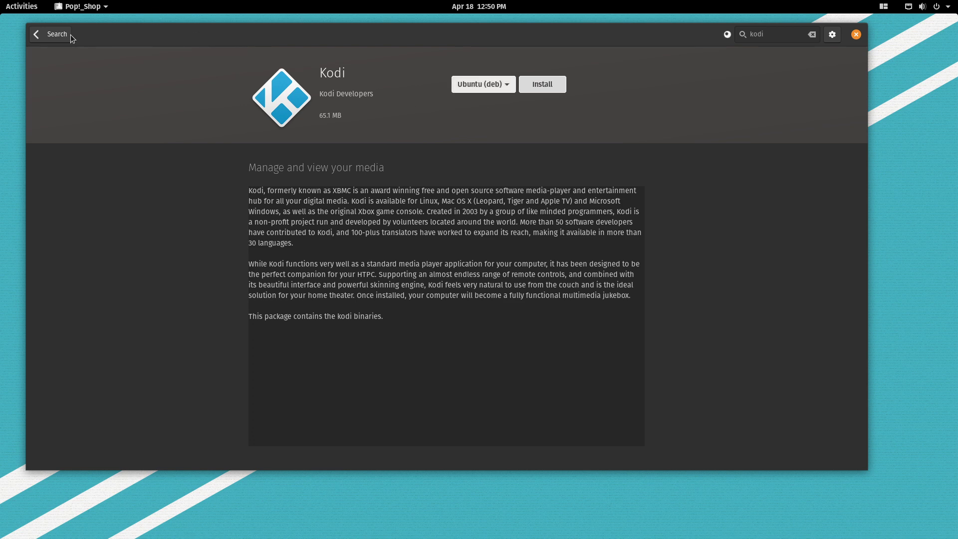
click(33, 37)
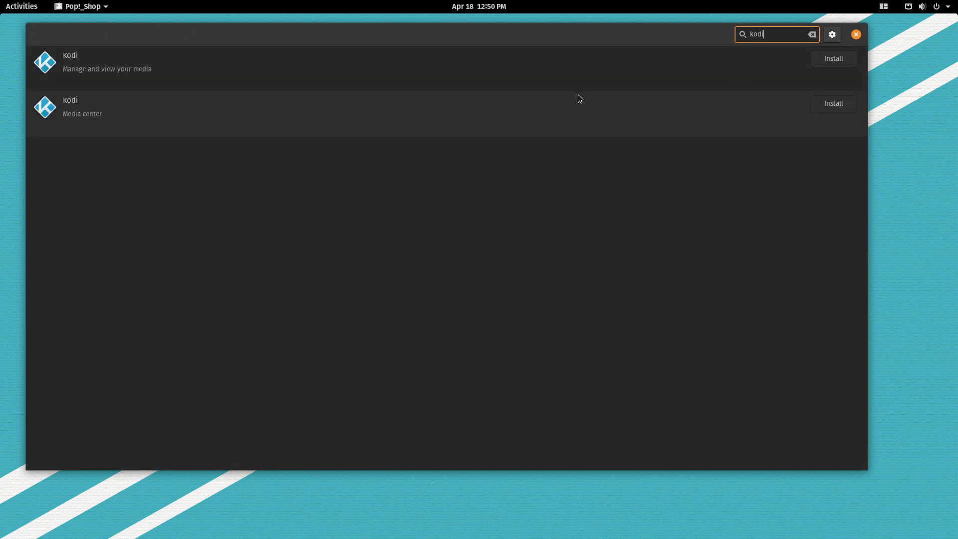
Scroll through the Kodi Media center deb and flatpak pages, then clear the search to Home.
click(562, 103)
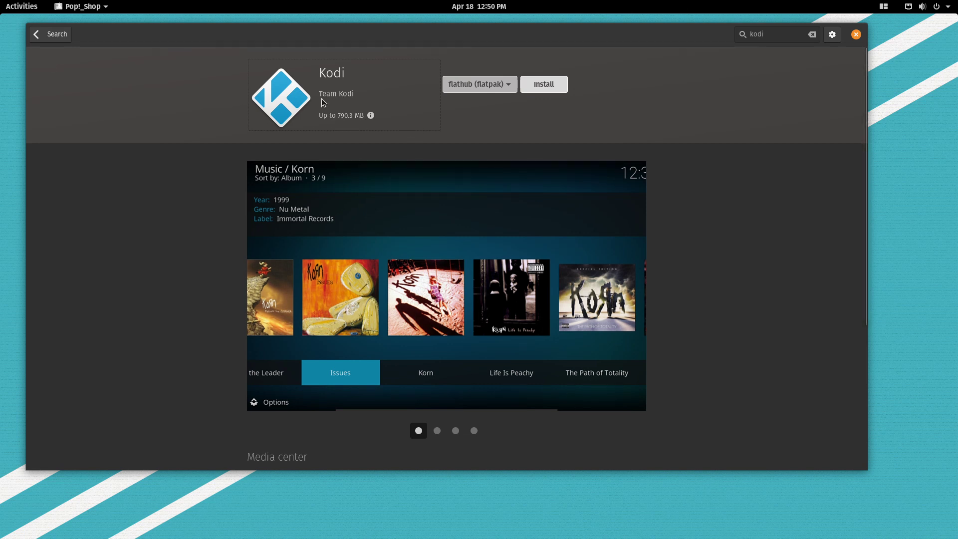
scroll(724, 250, down, 5)
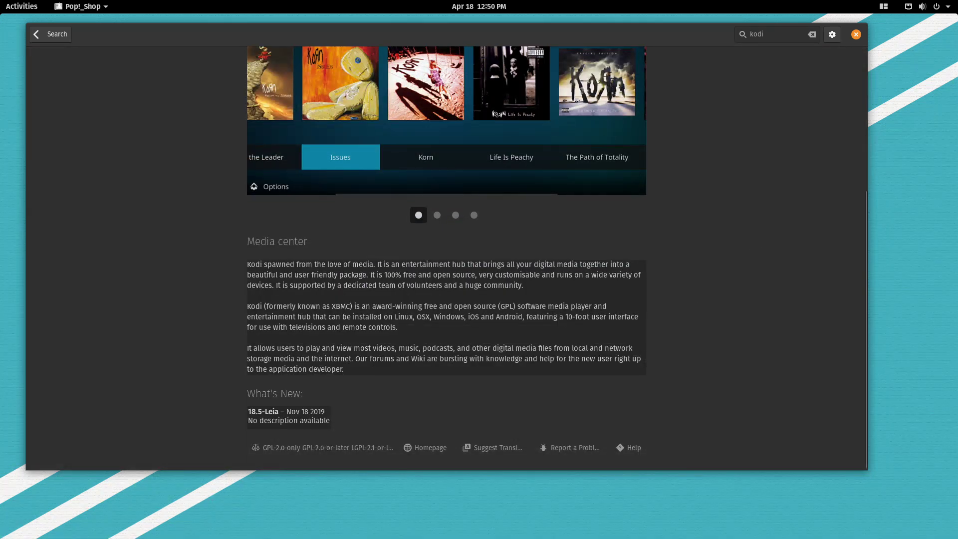
click(55, 36)
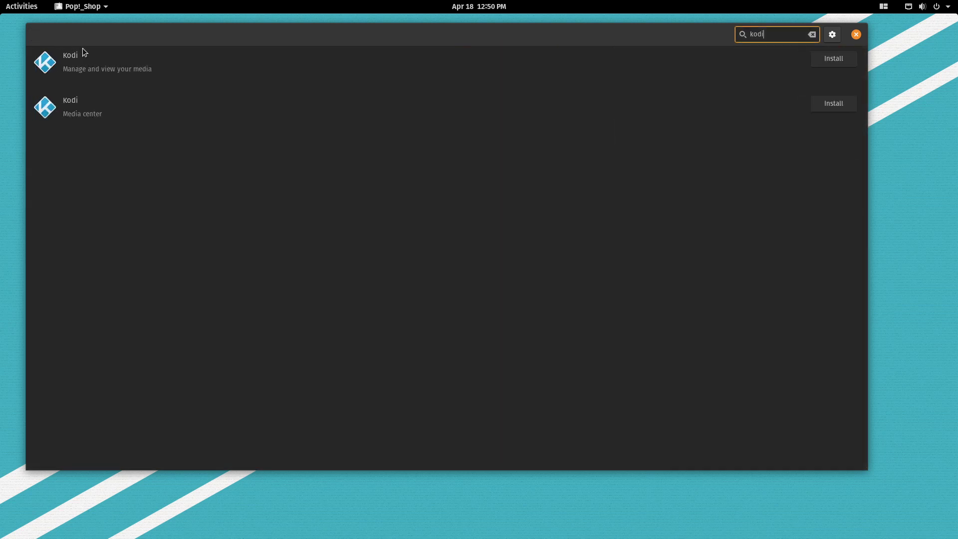
click(131, 96)
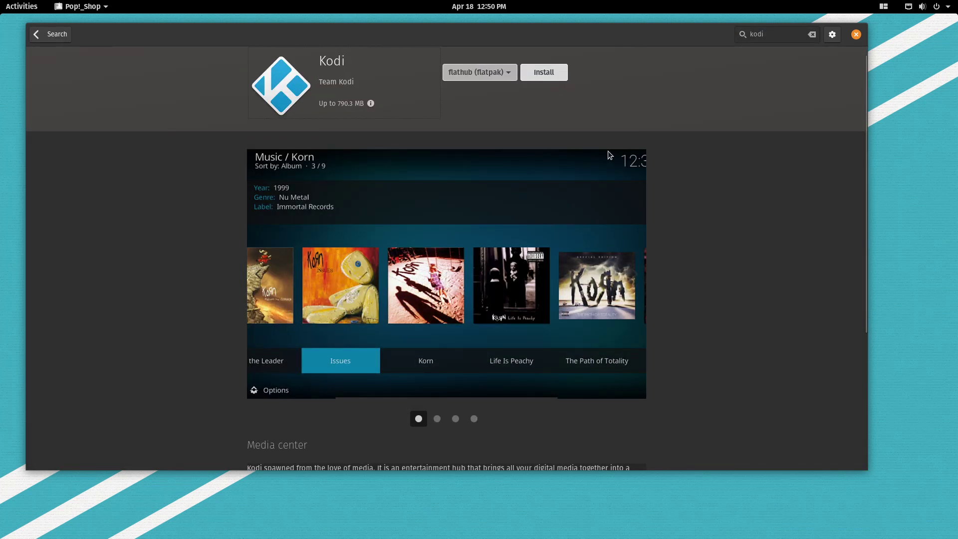
scroll(727, 139, down, 5)
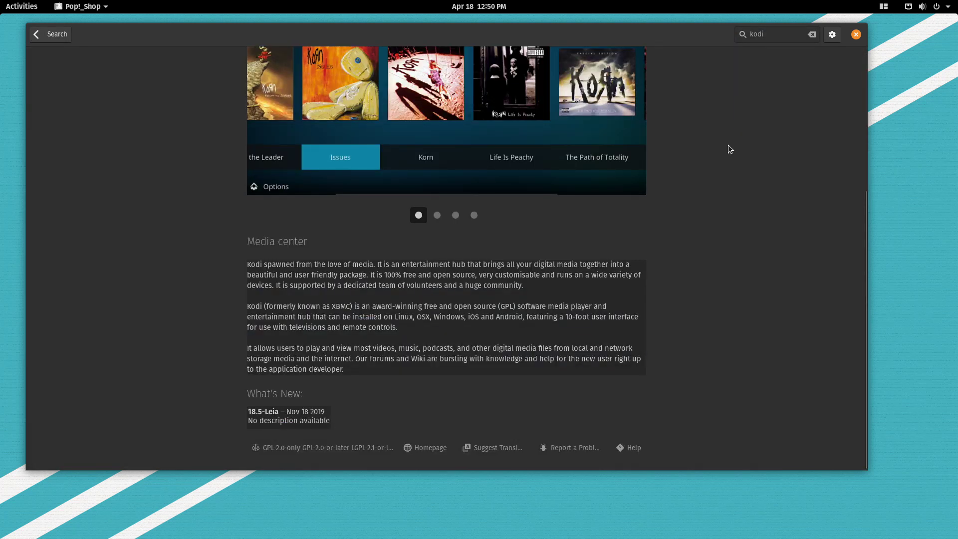
click(49, 40)
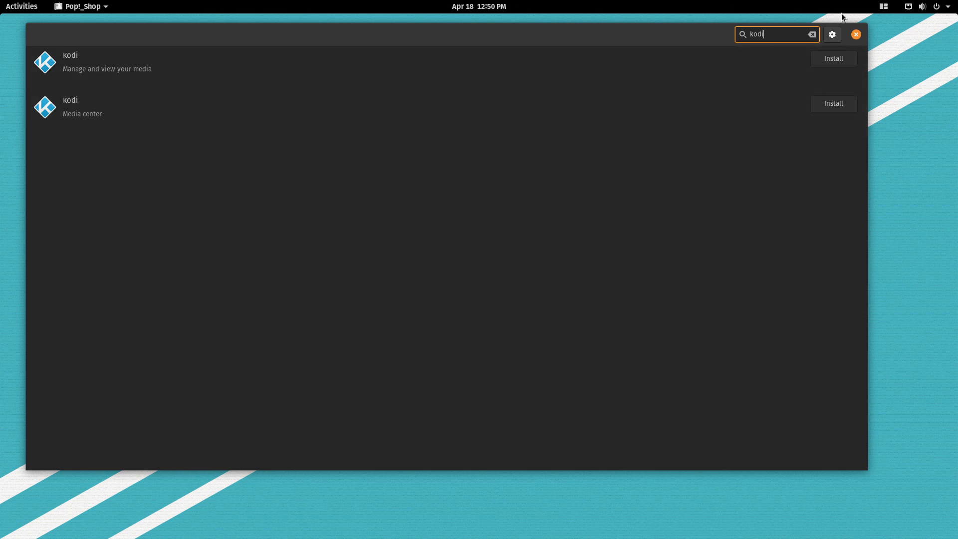
click(812, 35)
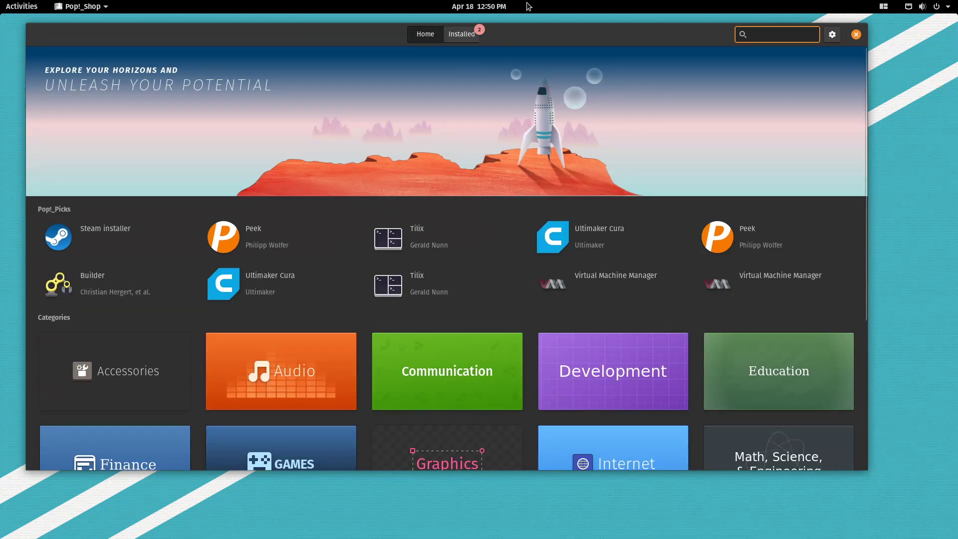
Scroll the Installed page showing 2 updates (102.5 MB), four VirtualBox drivers and up-to-date apps.
click(463, 33)
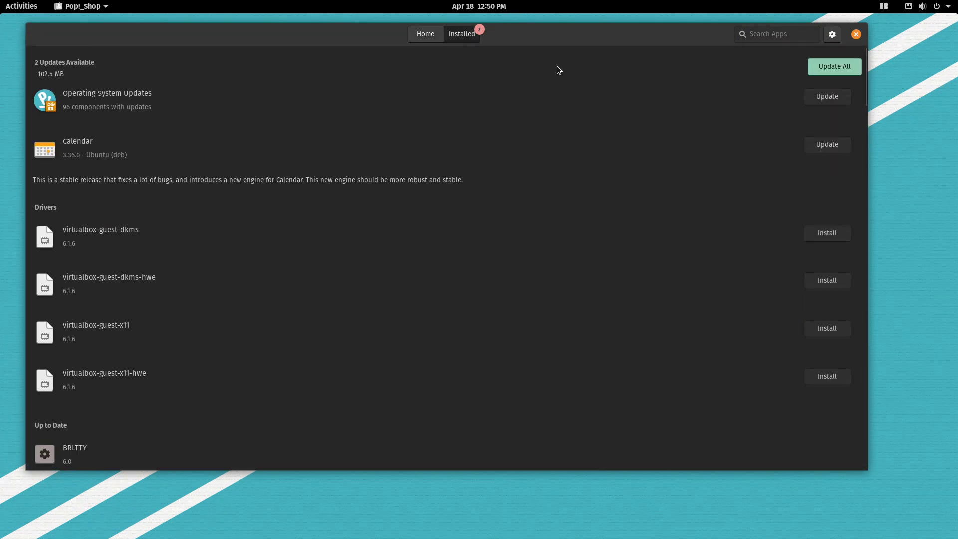
scroll(514, 247, down, 20)
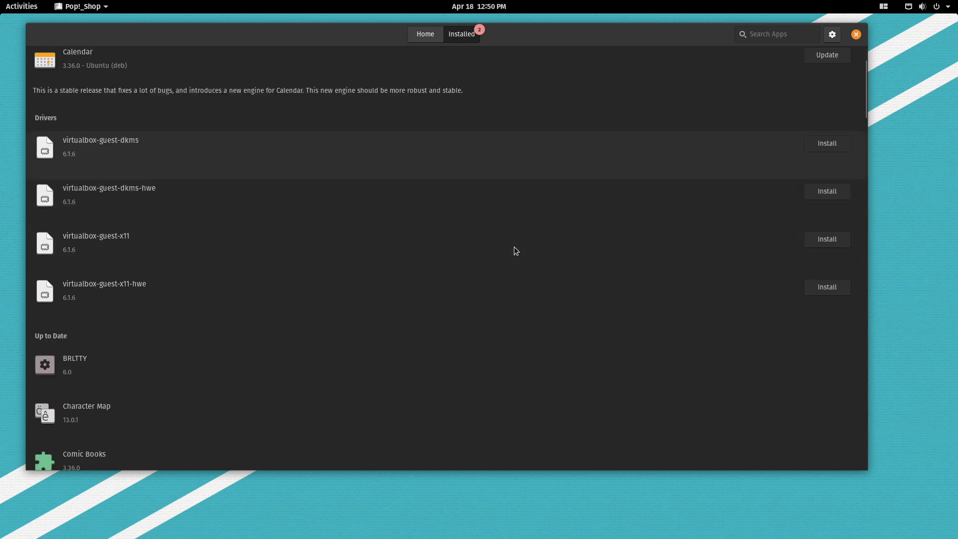
scroll(515, 249, down, 20)
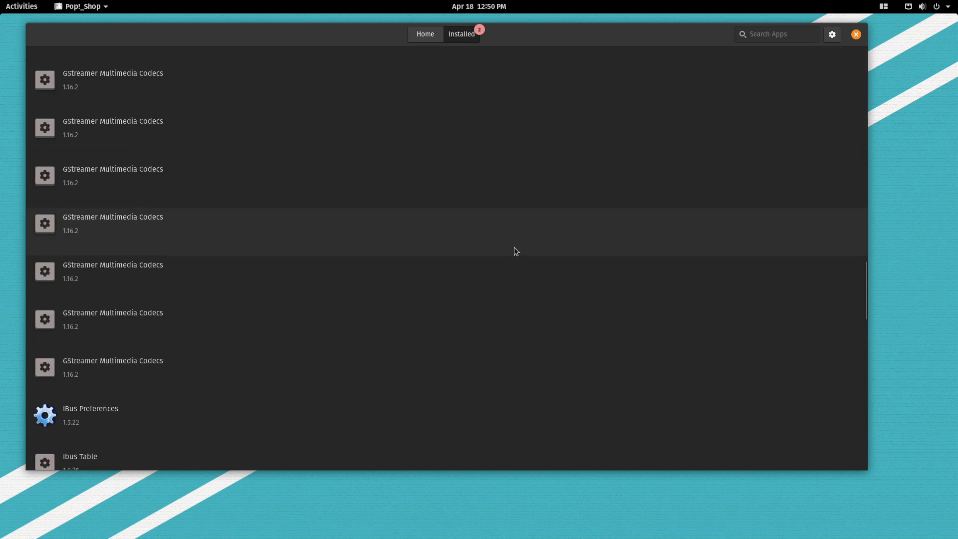
scroll(515, 251, down, 10)
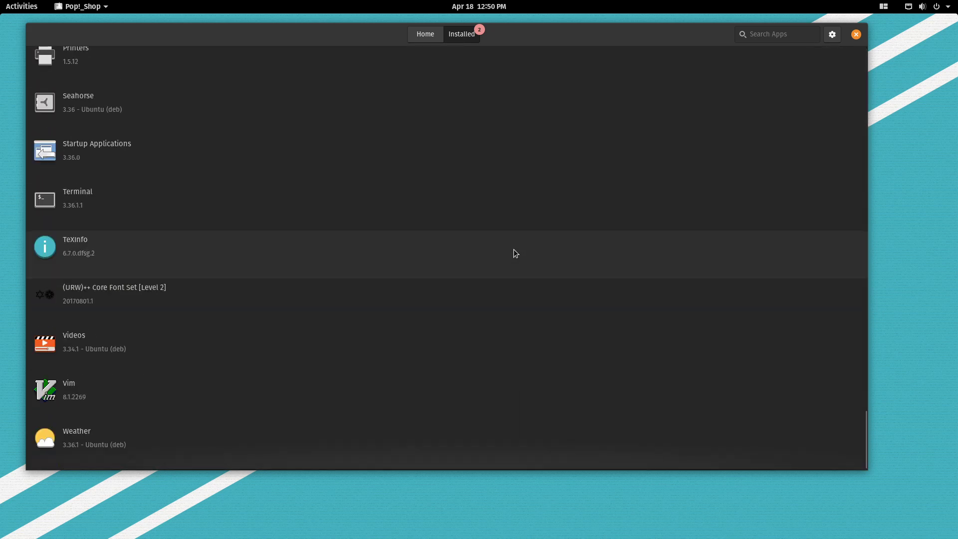
scroll(499, 290, up, 20)
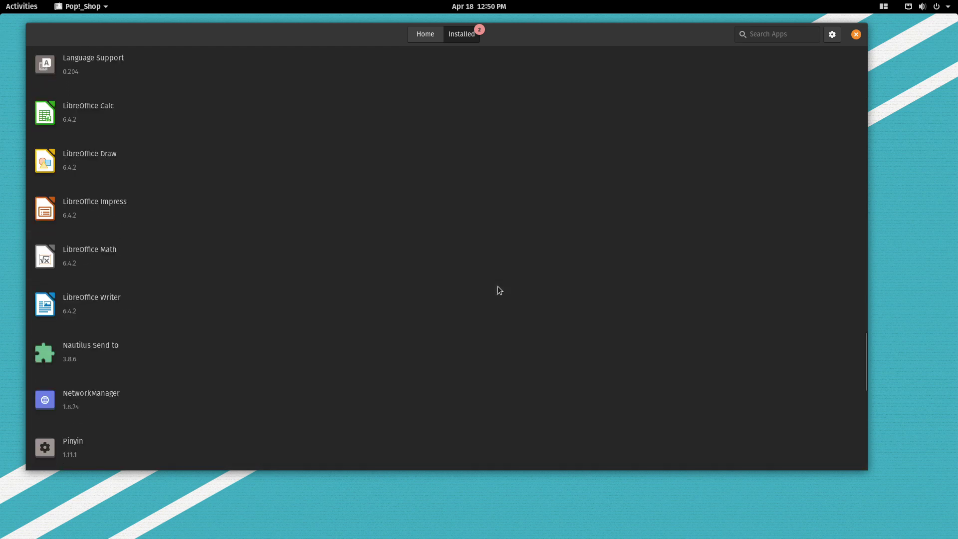
scroll(496, 287, up, 15)
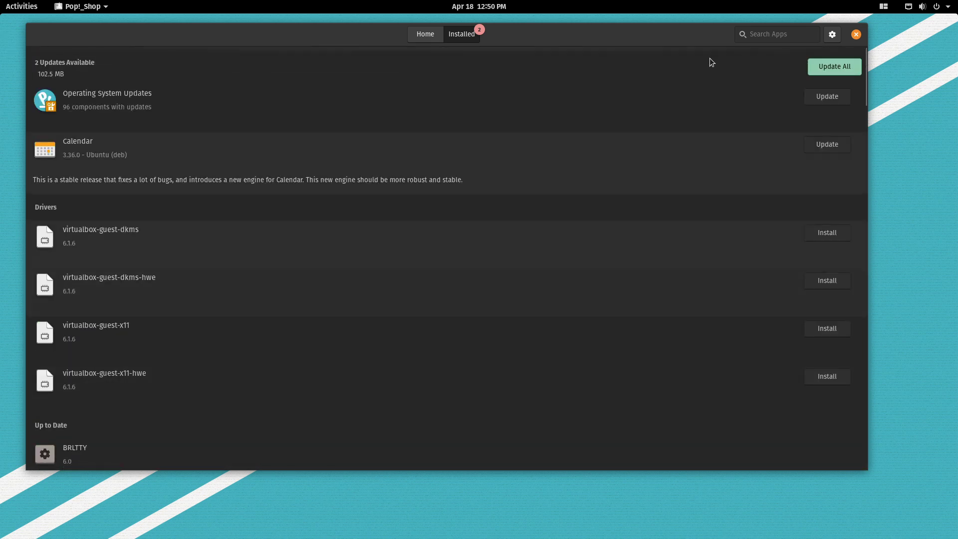
Close Pop!_Shop, browse the application grid from Activities, and return to the empty desktop.
click(855, 37)
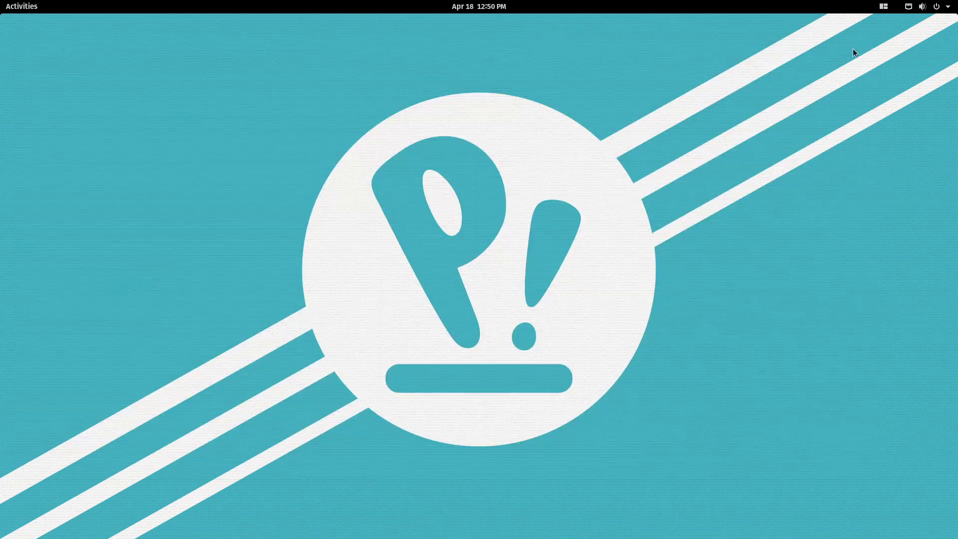
click(21, 6)
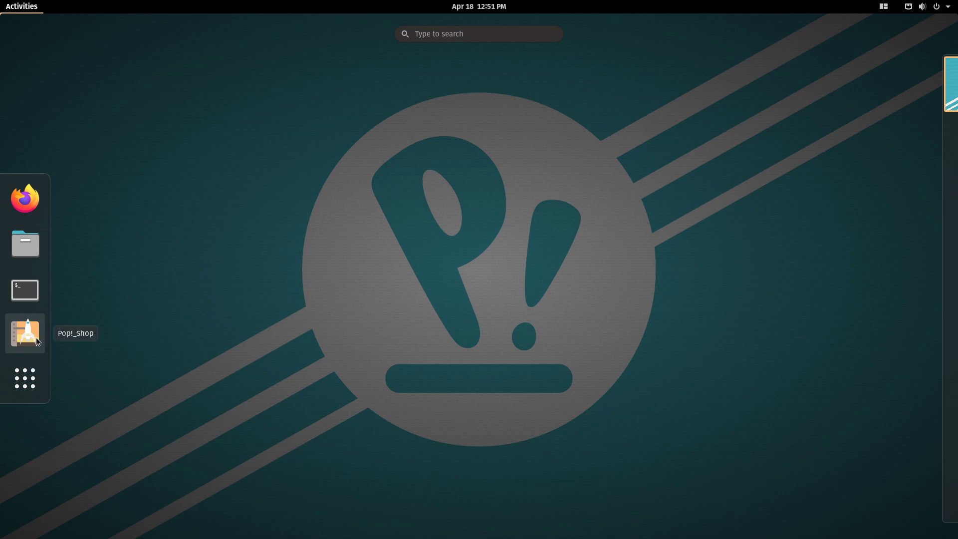
click(26, 377)
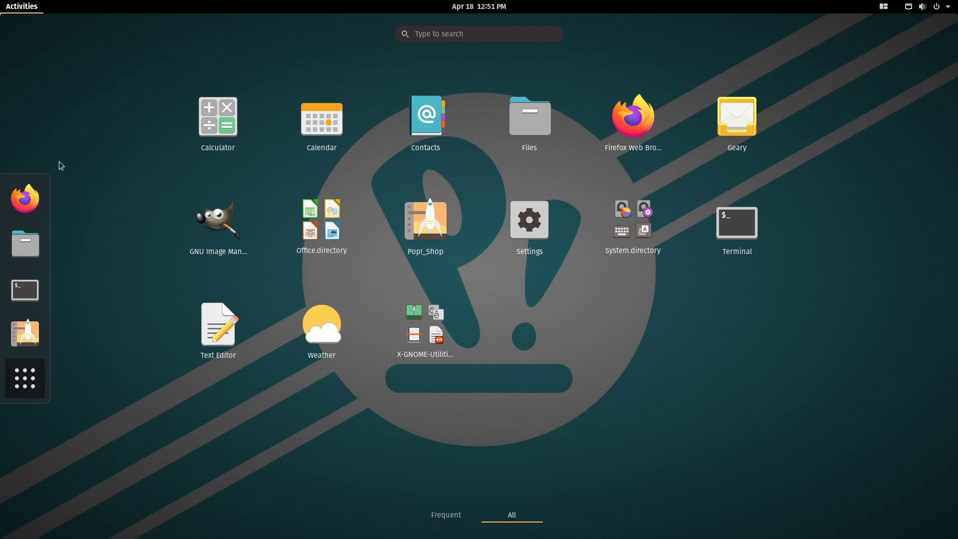
key(Escape)
key(Escape)
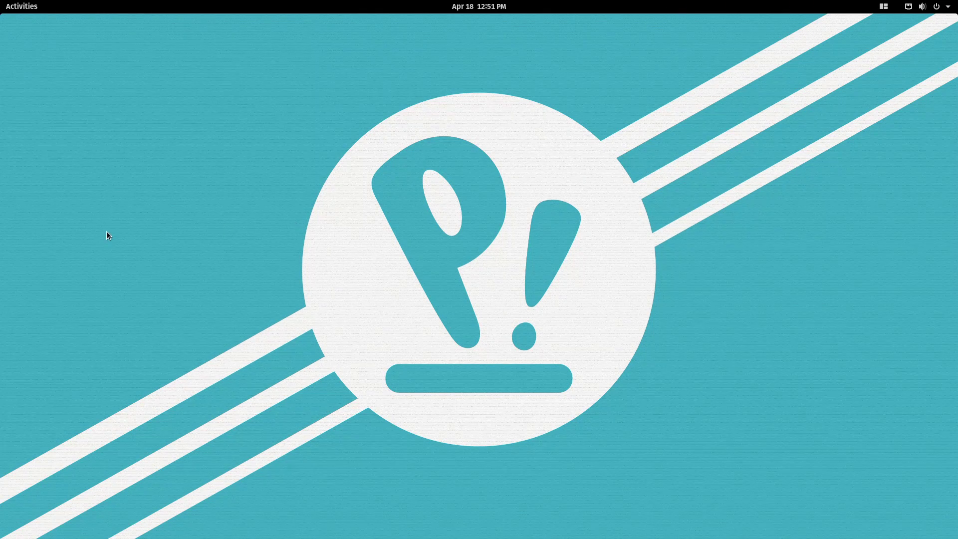
click(28, 9)
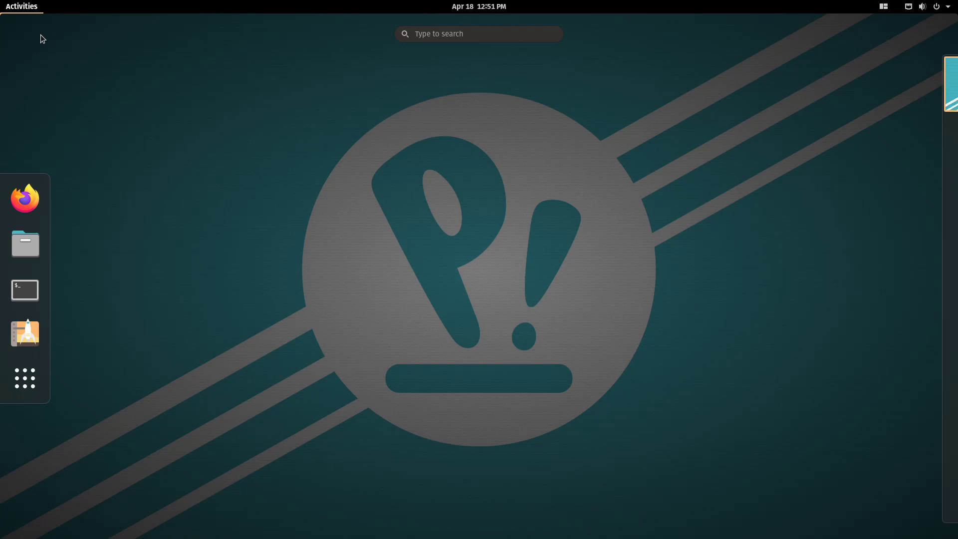
click(327, 164)
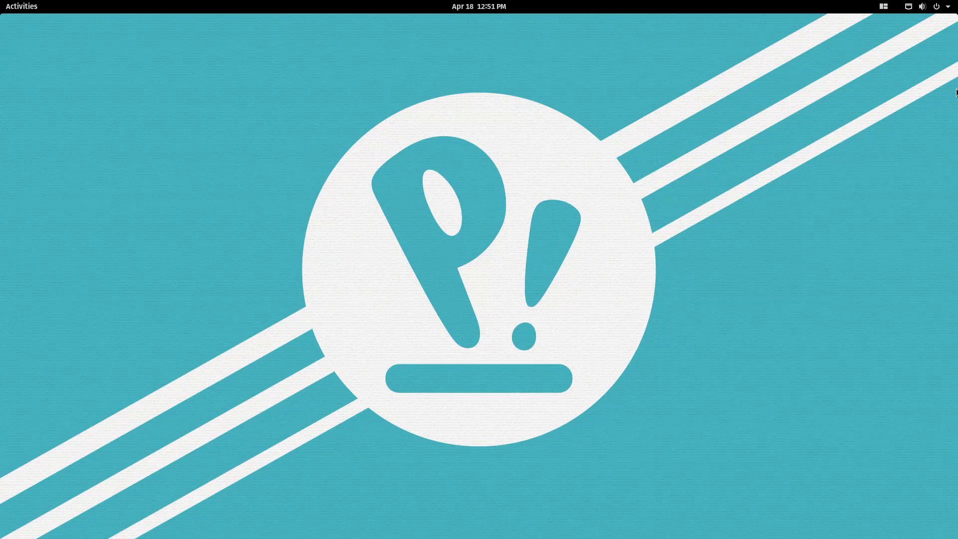